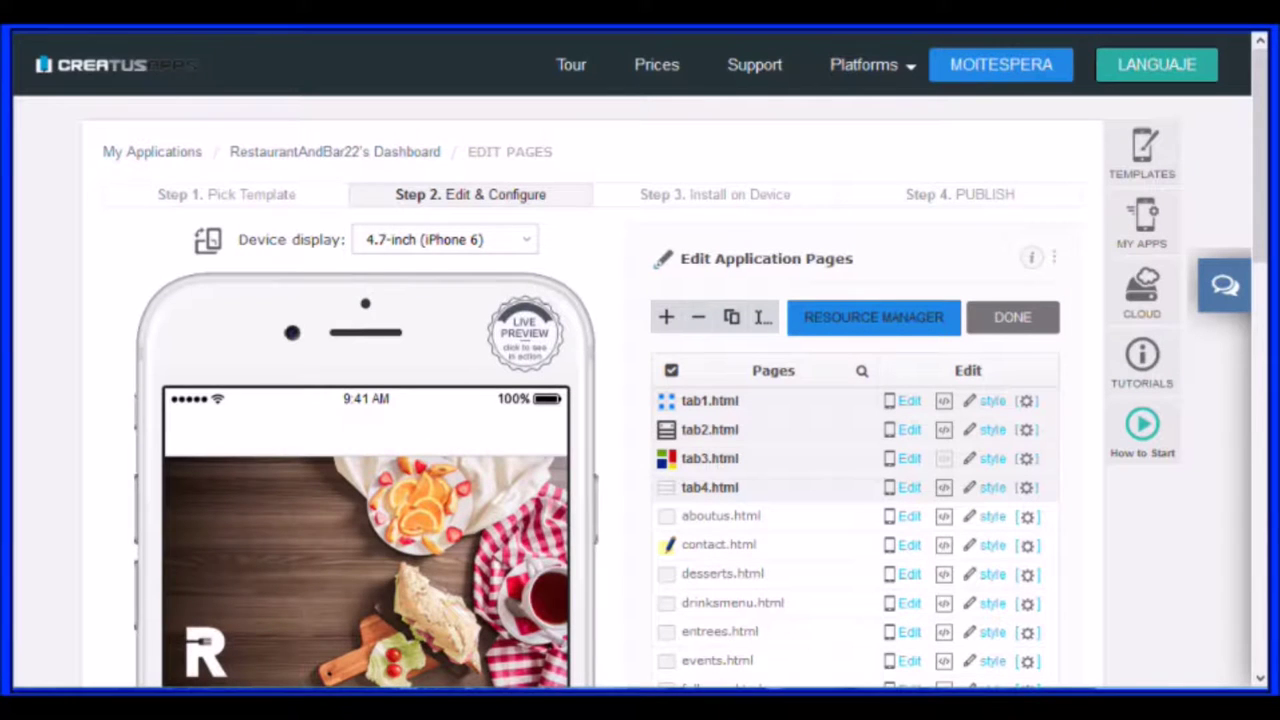
# Add a new About Us template page and rename it from aboutus1 to about
pyautogui.scroll(-2, 640, 400)
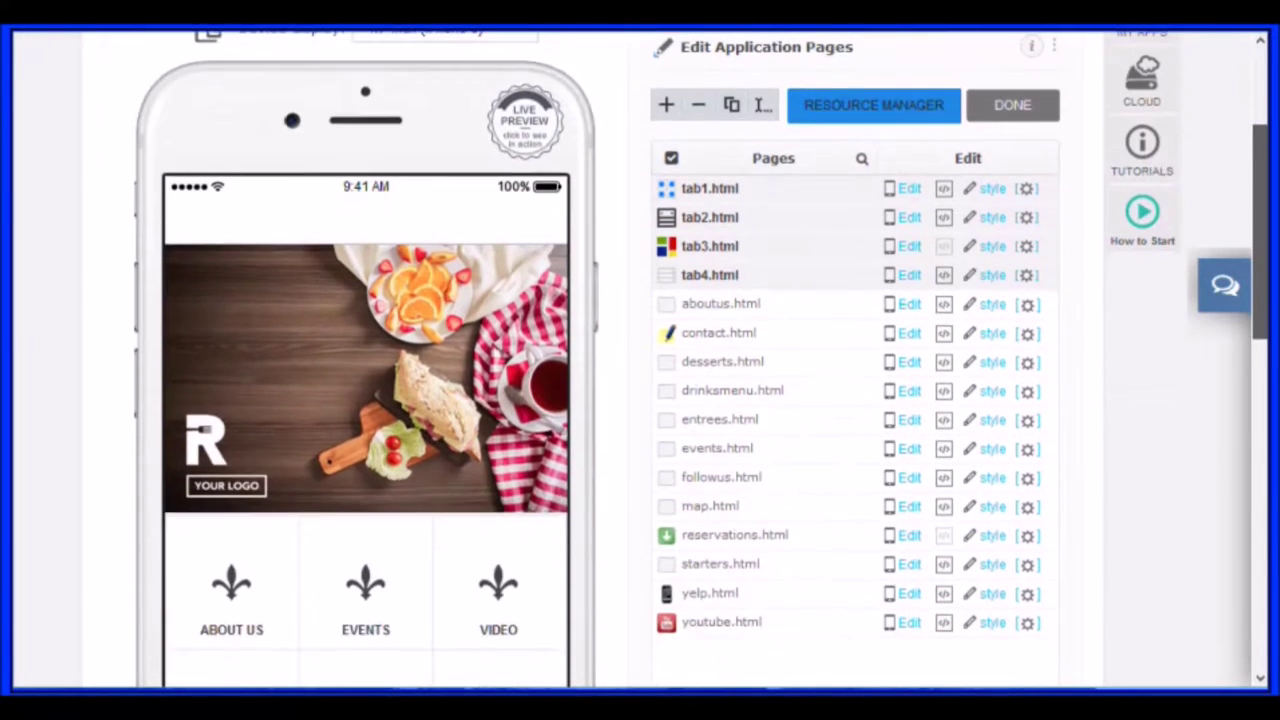
pyautogui.scroll(-2, 640, 400)
pyautogui.scroll(2, 640, 400)
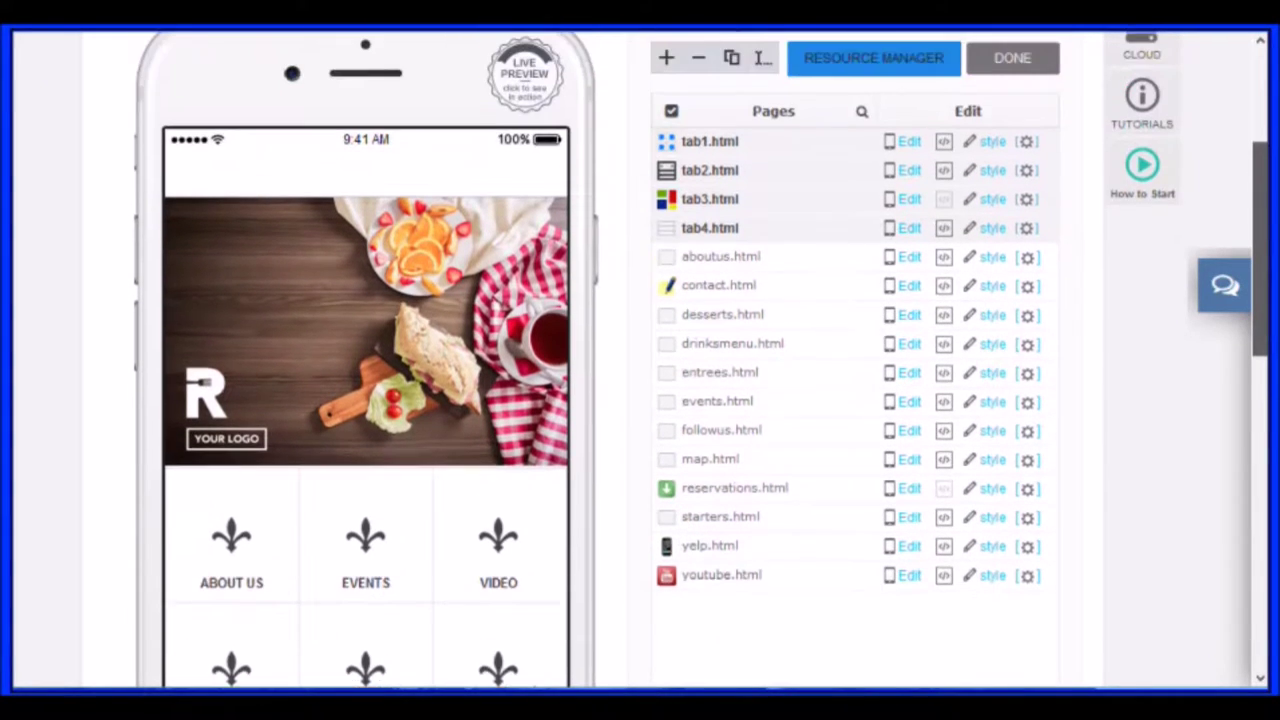
pyautogui.scroll(1, 640, 400)
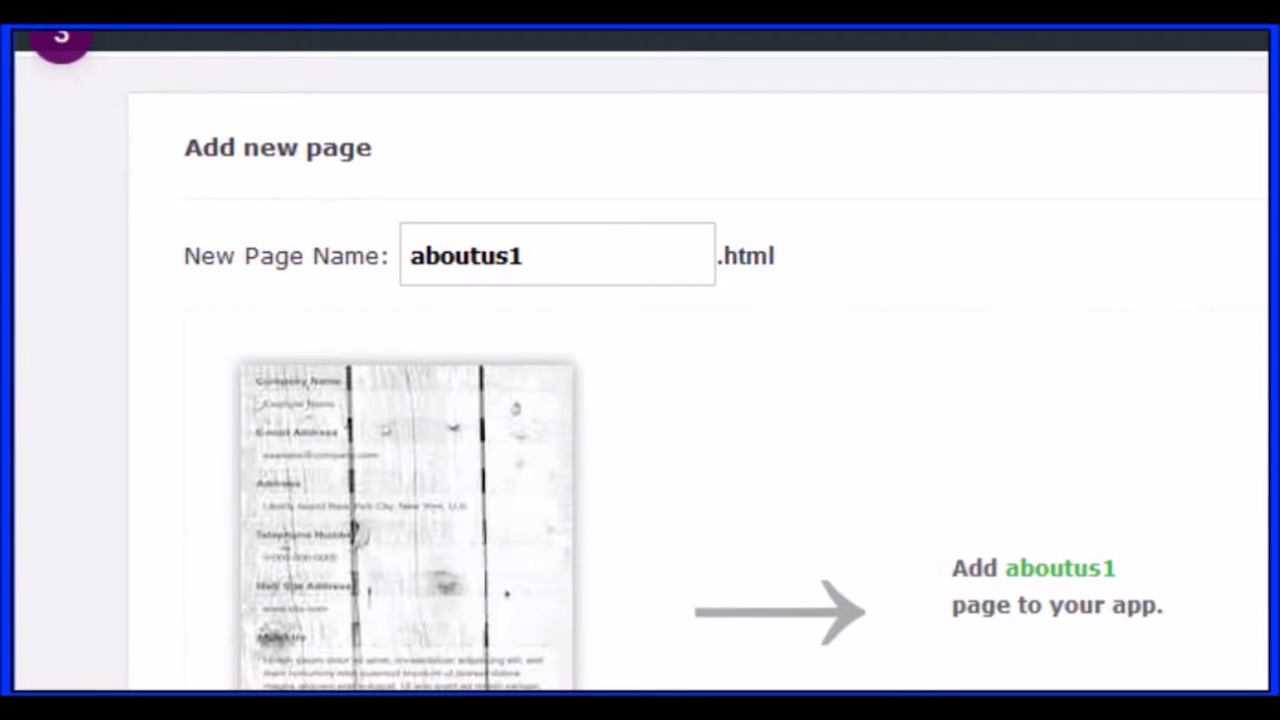
pyautogui.press('BackSpace')
pyautogui.press('BackSpace')
pyautogui.press('BackSpace')
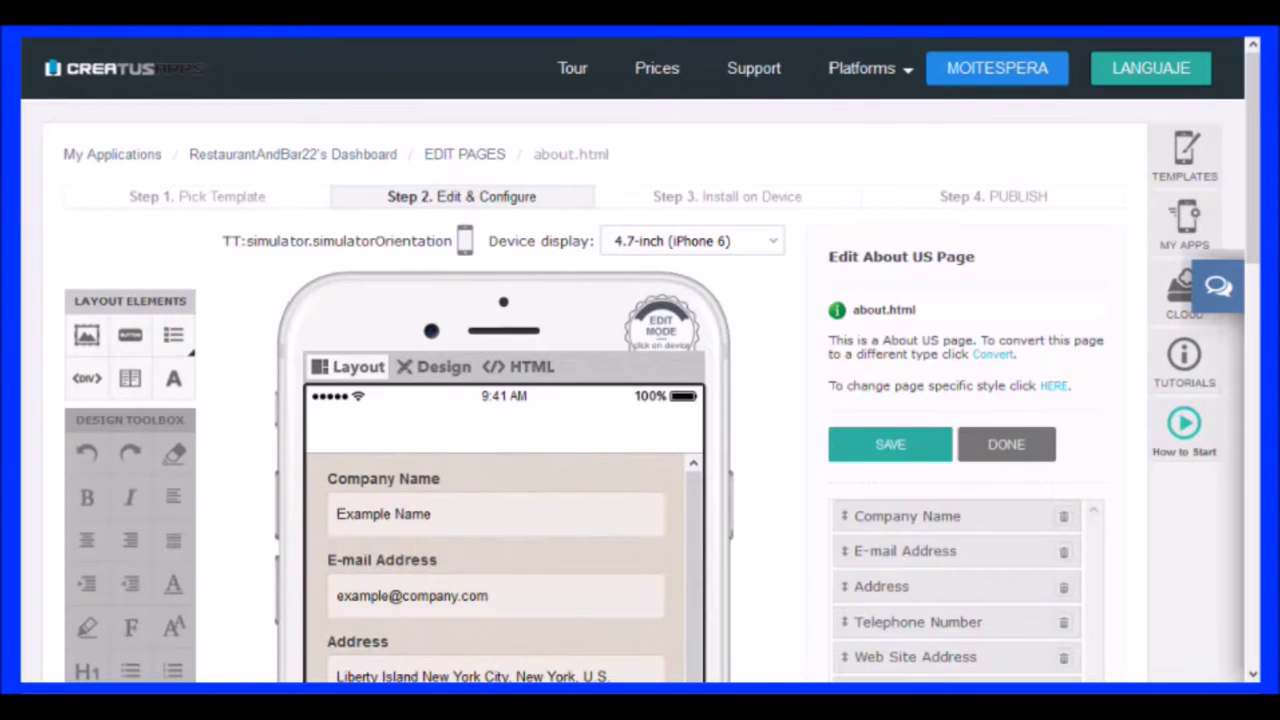
# Scroll through about.html's default fields, from Company Name down to About Us
pyautogui.scroll(-3, 640, 400)
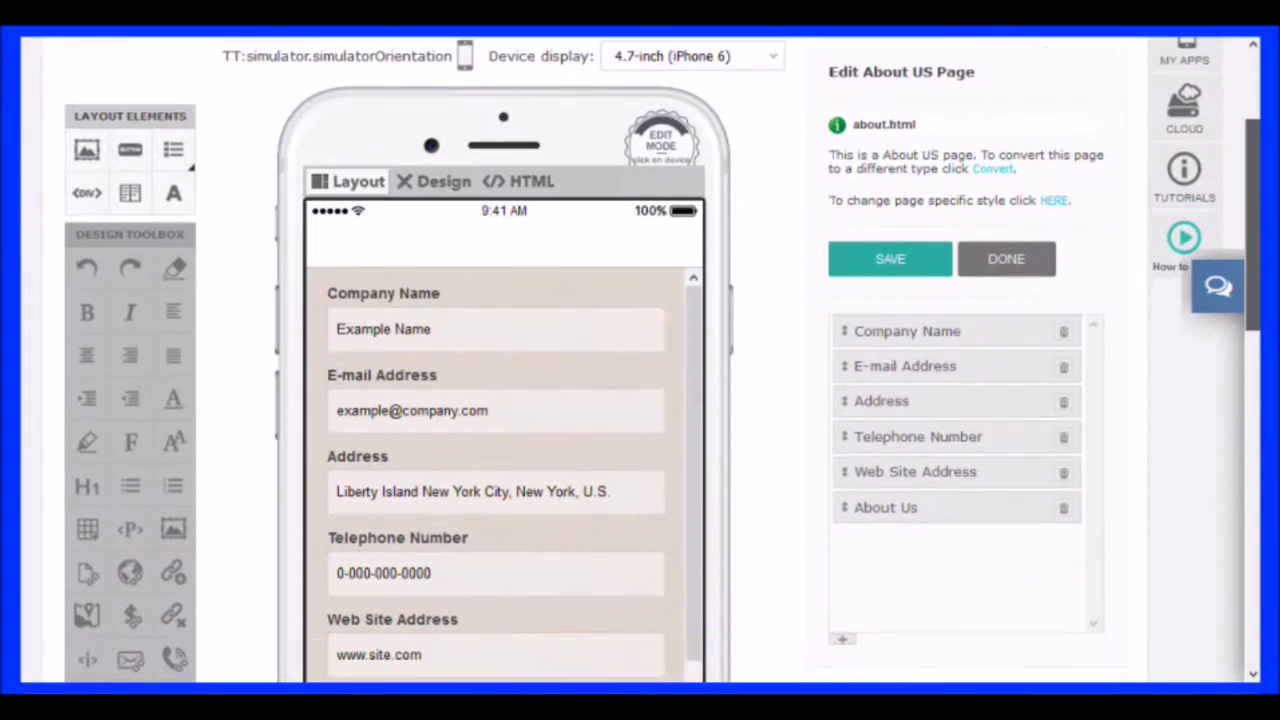
pyautogui.scroll(-4, 640, 400)
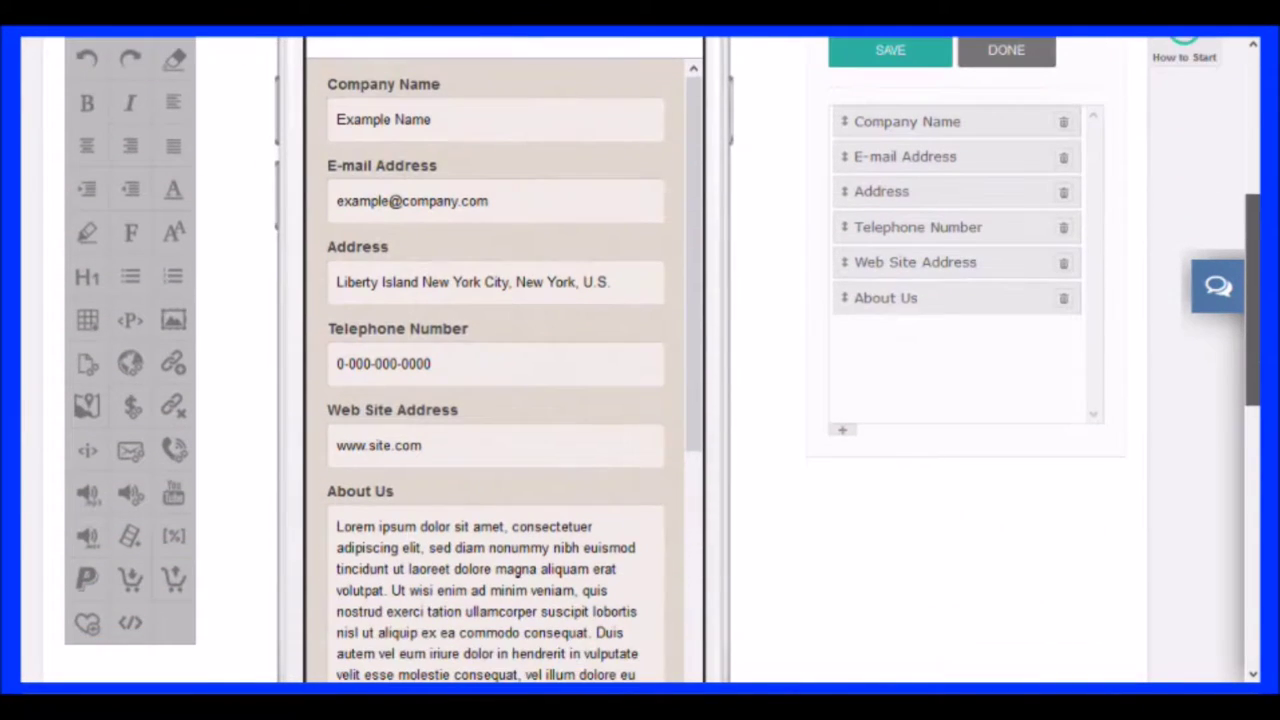
pyautogui.scroll(-2, 640, 400)
pyautogui.scroll(4, 640, 400)
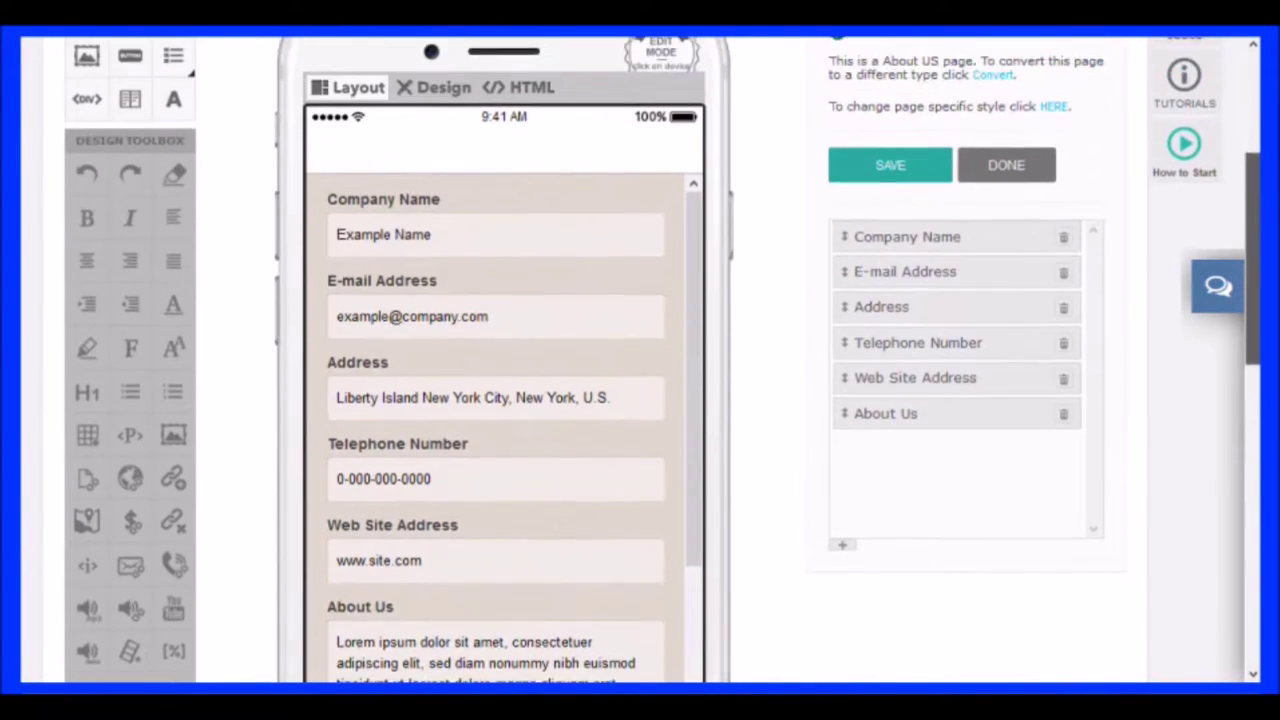
pyautogui.scroll(1, 1063, 386)
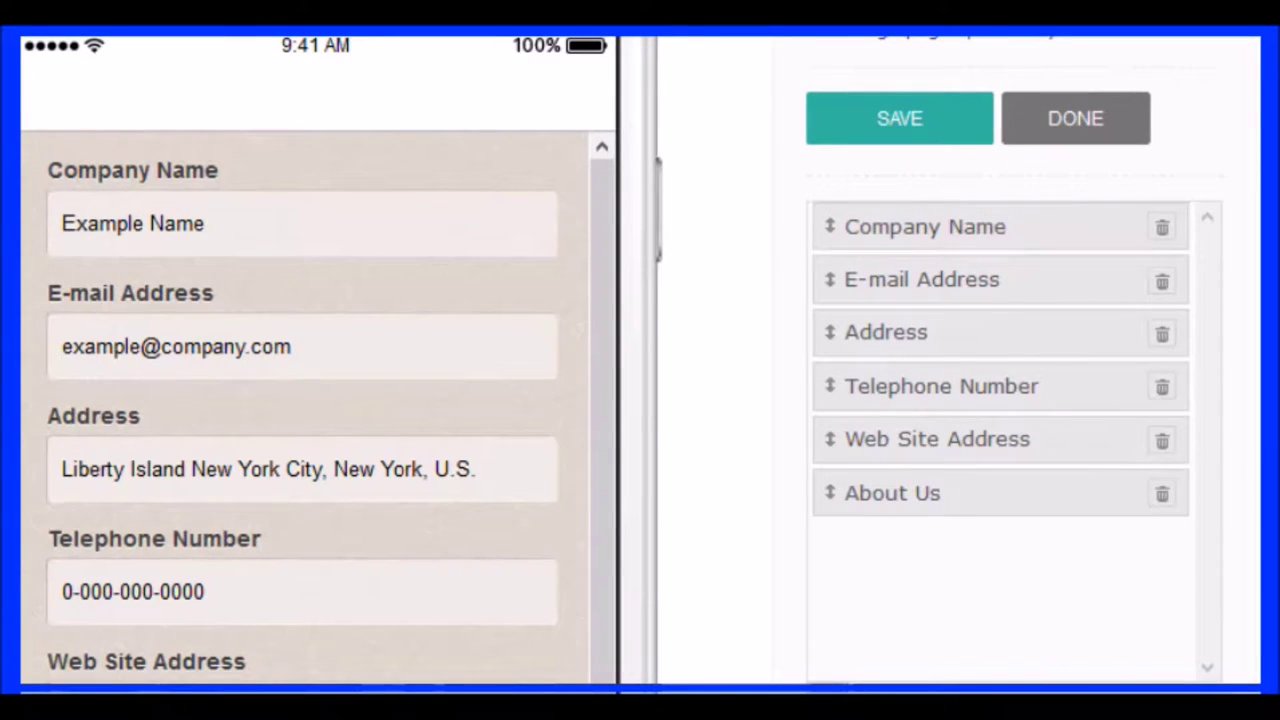
# Retitle the Company Name entry CreaTusApps and set its description to Build Mobile Apps
pyautogui.hotkey('ctrl', 'a')
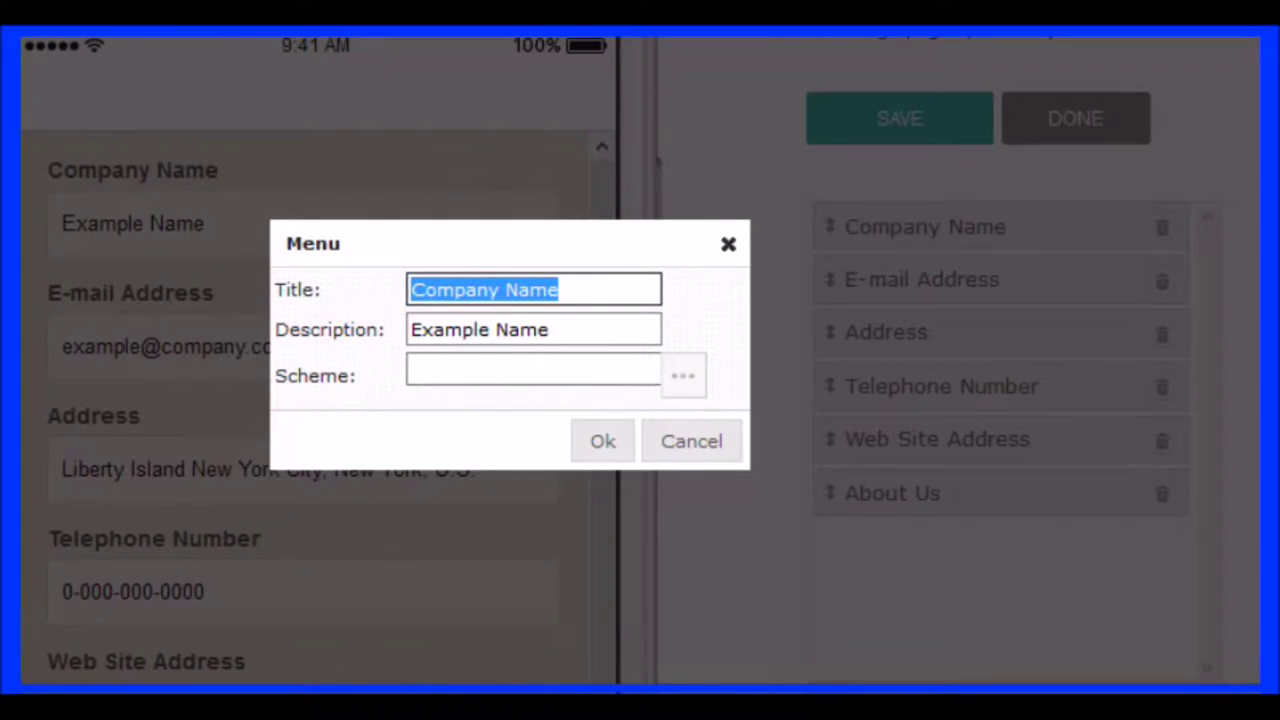
pyautogui.write('CreaTusApps')
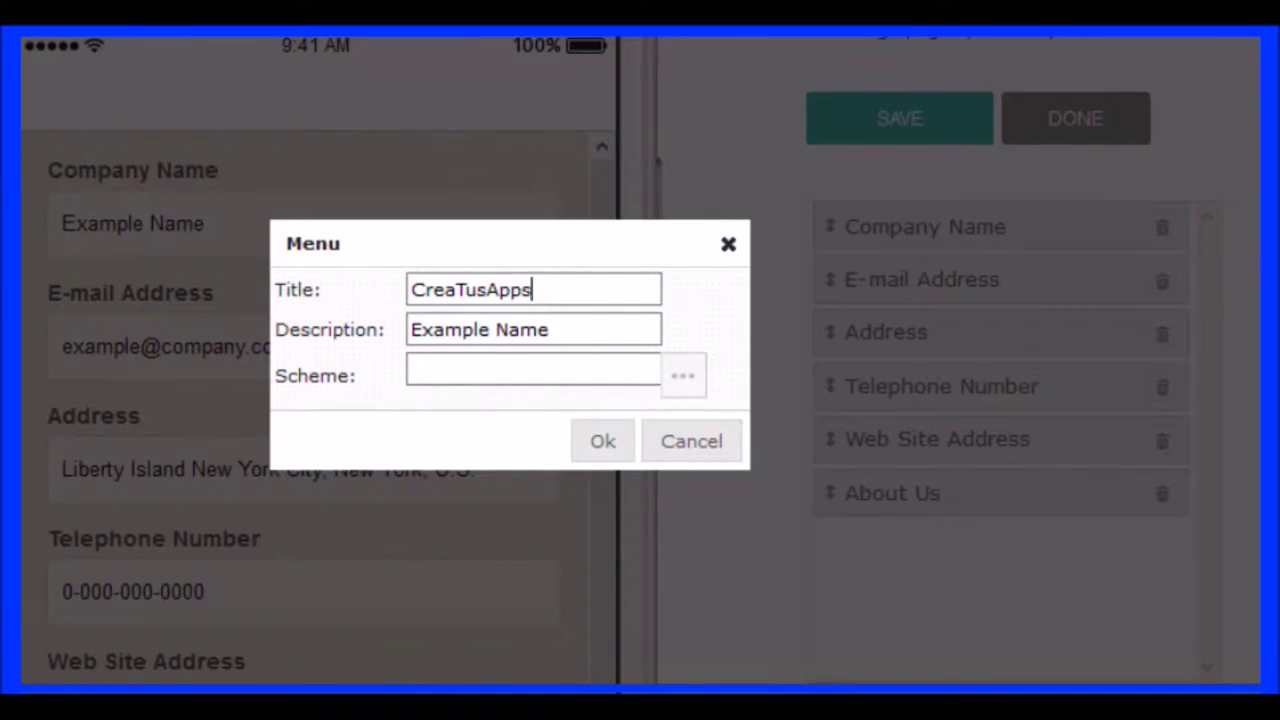
pyautogui.press('Tab')
pyautogui.hotkey('shift', 'Left')
pyautogui.hotkey('shift', 'Left')
pyautogui.hotkey('shift', 'Left')
pyautogui.hotkey('shift', 'Left')
pyautogui.hotkey('shift', 'Left')
pyautogui.hotkey('shift', 'Left')
pyautogui.hotkey('shift', 'Left')
pyautogui.hotkey('shift', 'Left')
pyautogui.hotkey('shift', 'Left')
pyautogui.hotkey('shift', 'Left')
pyautogui.hotkey('shift', 'Left')
pyautogui.hotkey('shift', 'Left')
pyautogui.write('B')
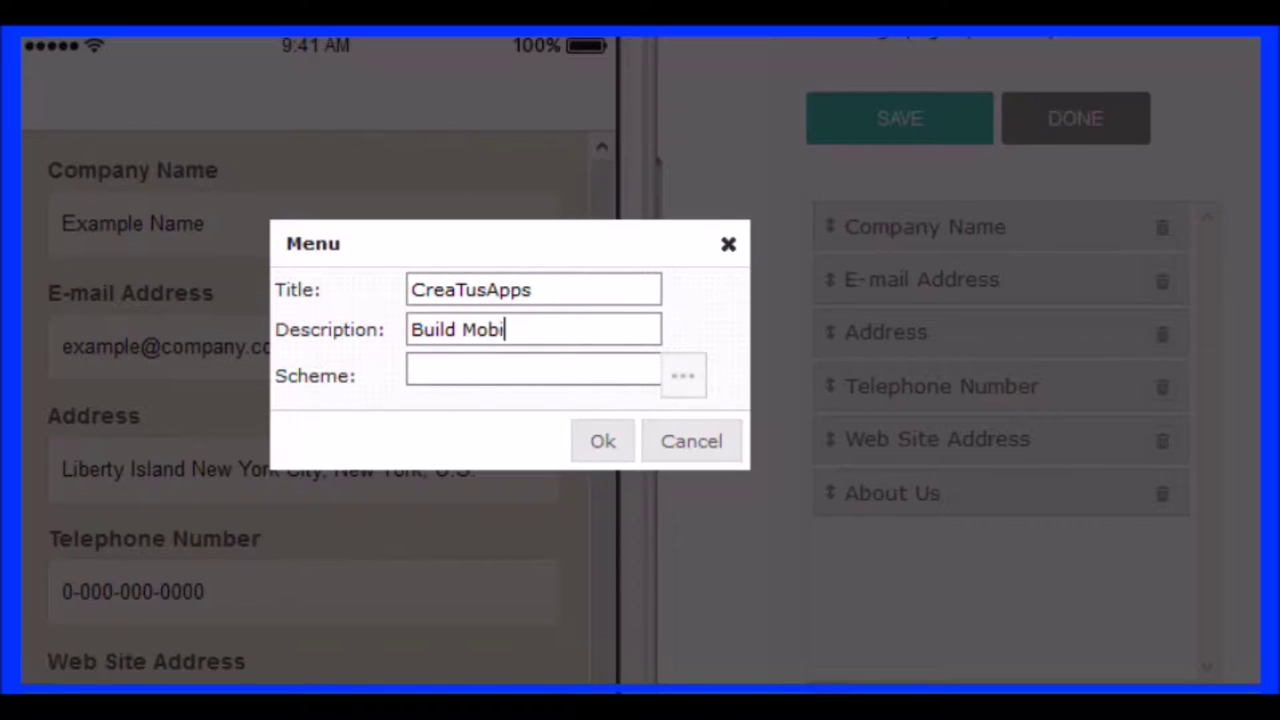
pyautogui.write('uild Mobile Apps')
pyautogui.press('Return')
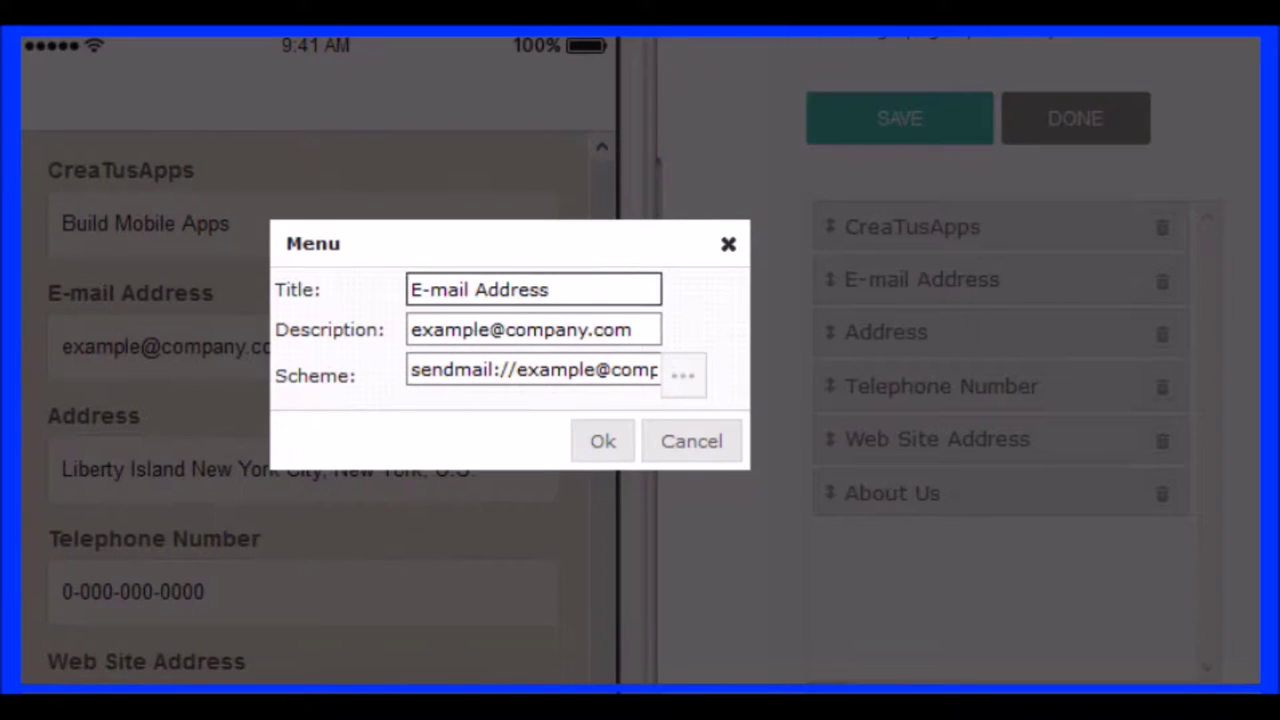
# Set the E-mail Address entry's description and sendmail:// link to the company e-mail address
pyautogui.click(519, 289)
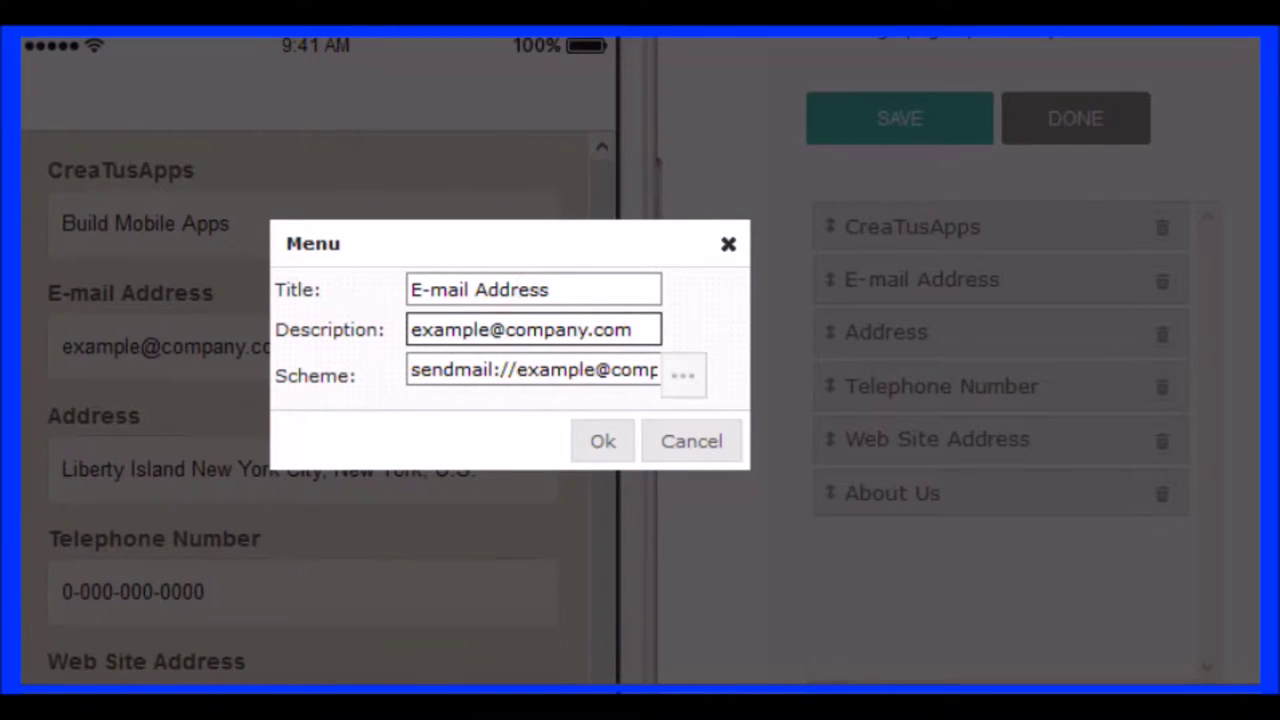
pyautogui.press('Tab')
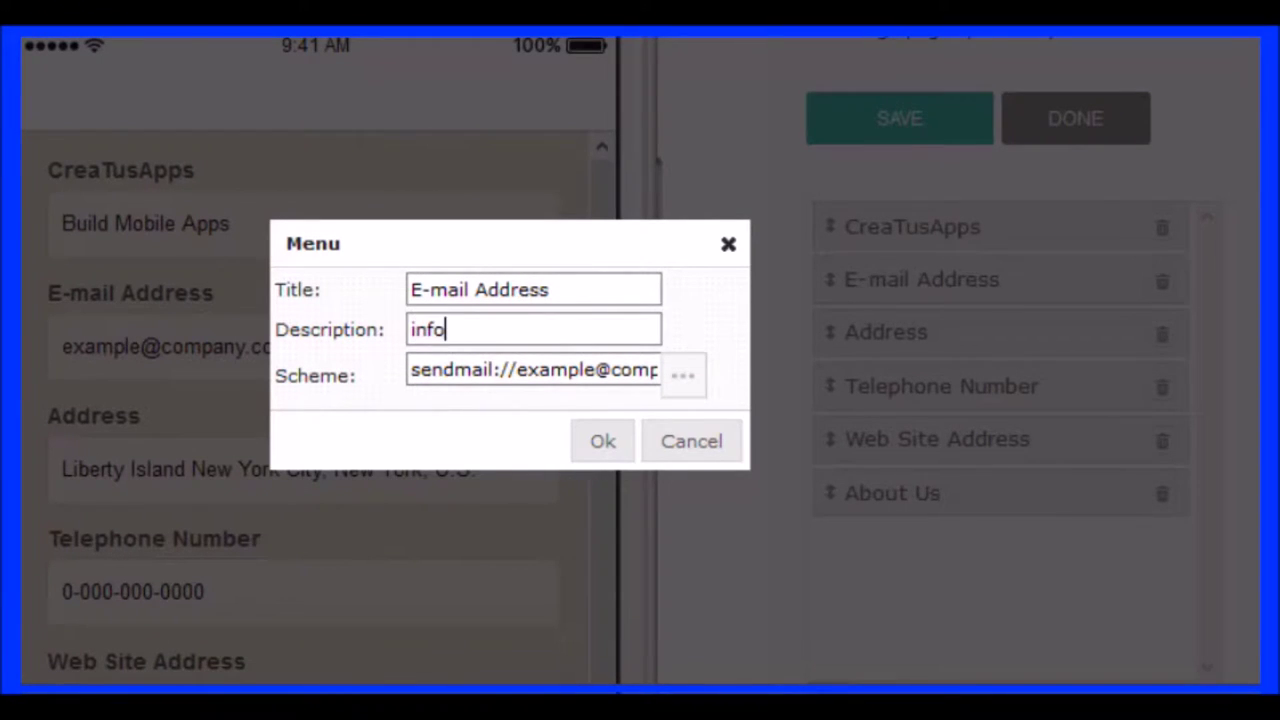
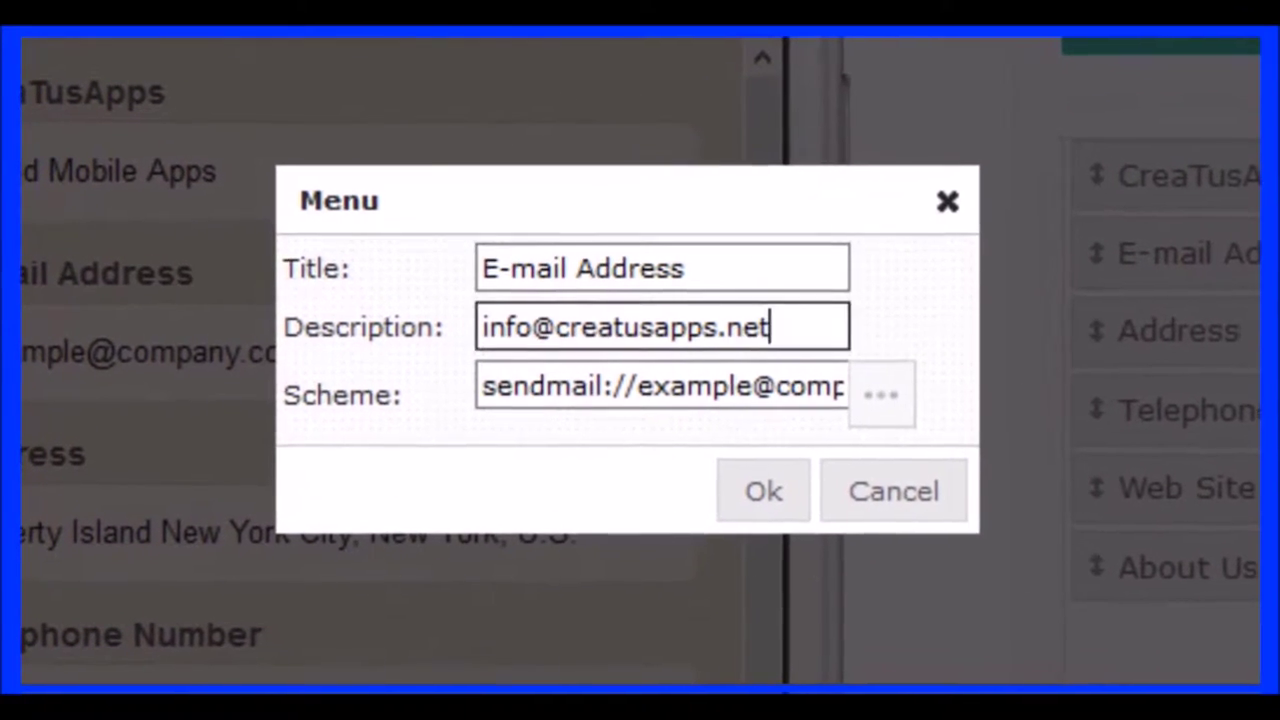
pyautogui.click(637, 386)
pyautogui.hotkey('shift', 'End')
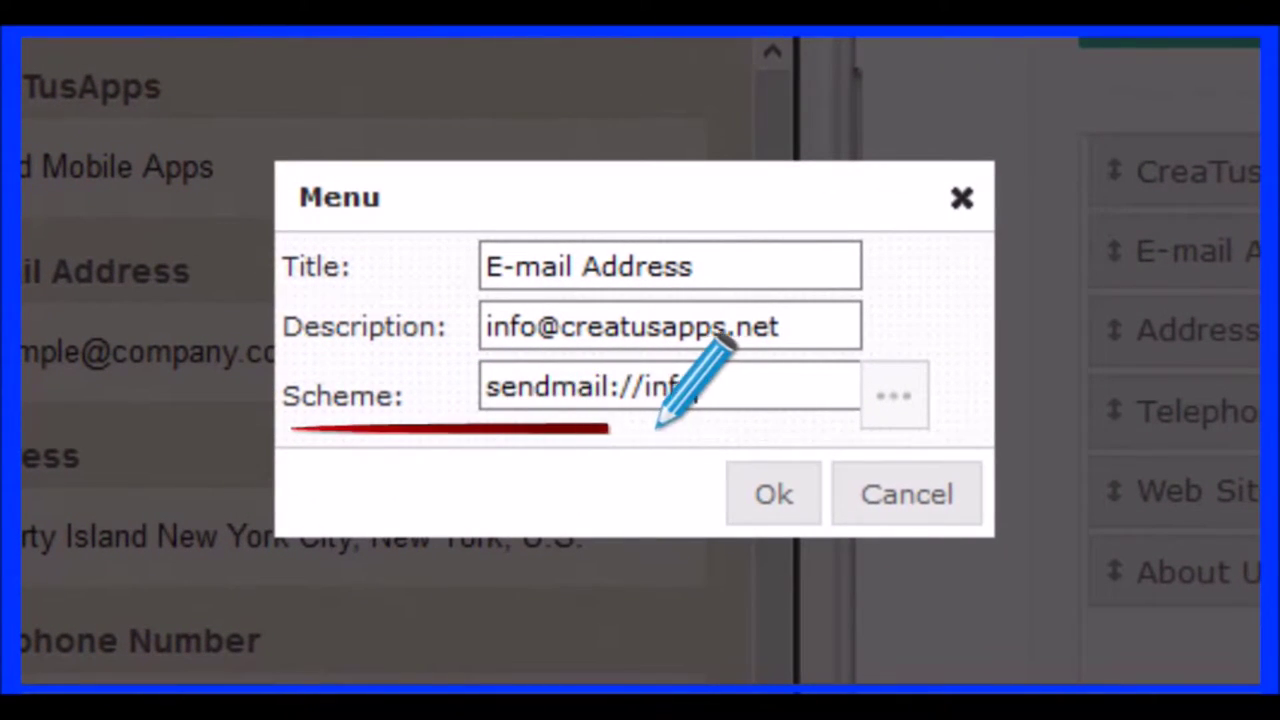
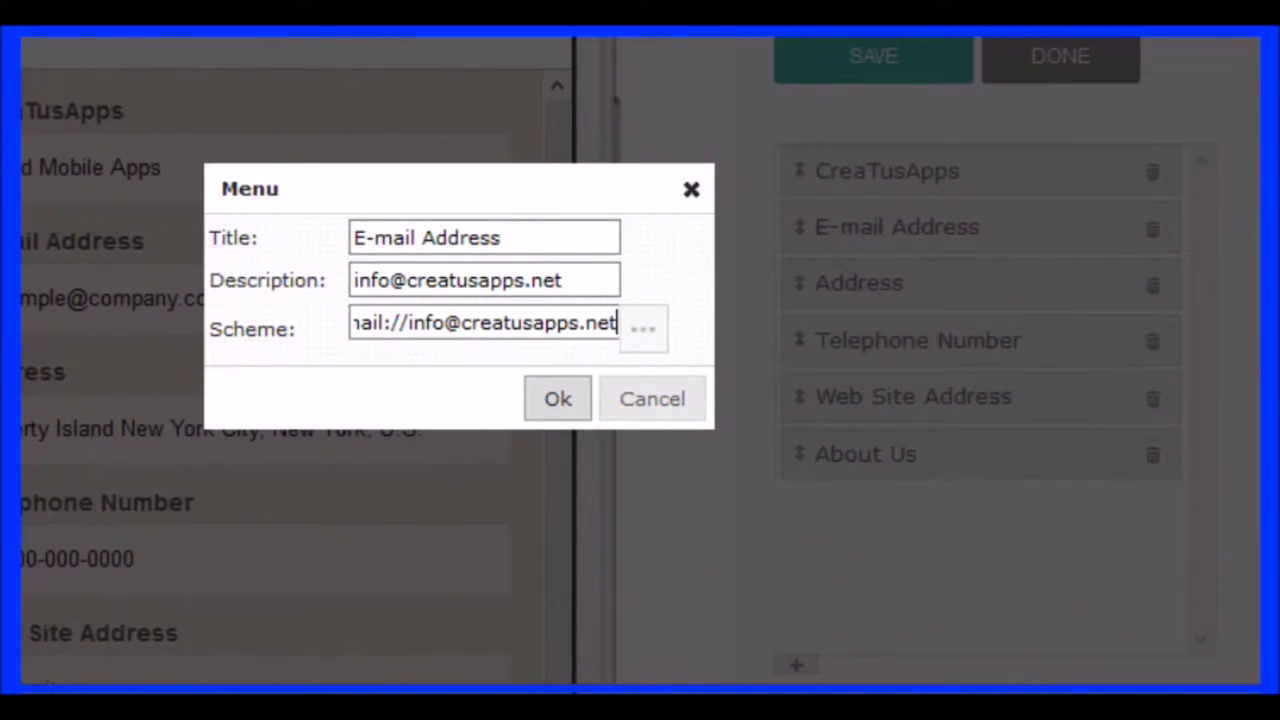
pyautogui.click(558, 398)
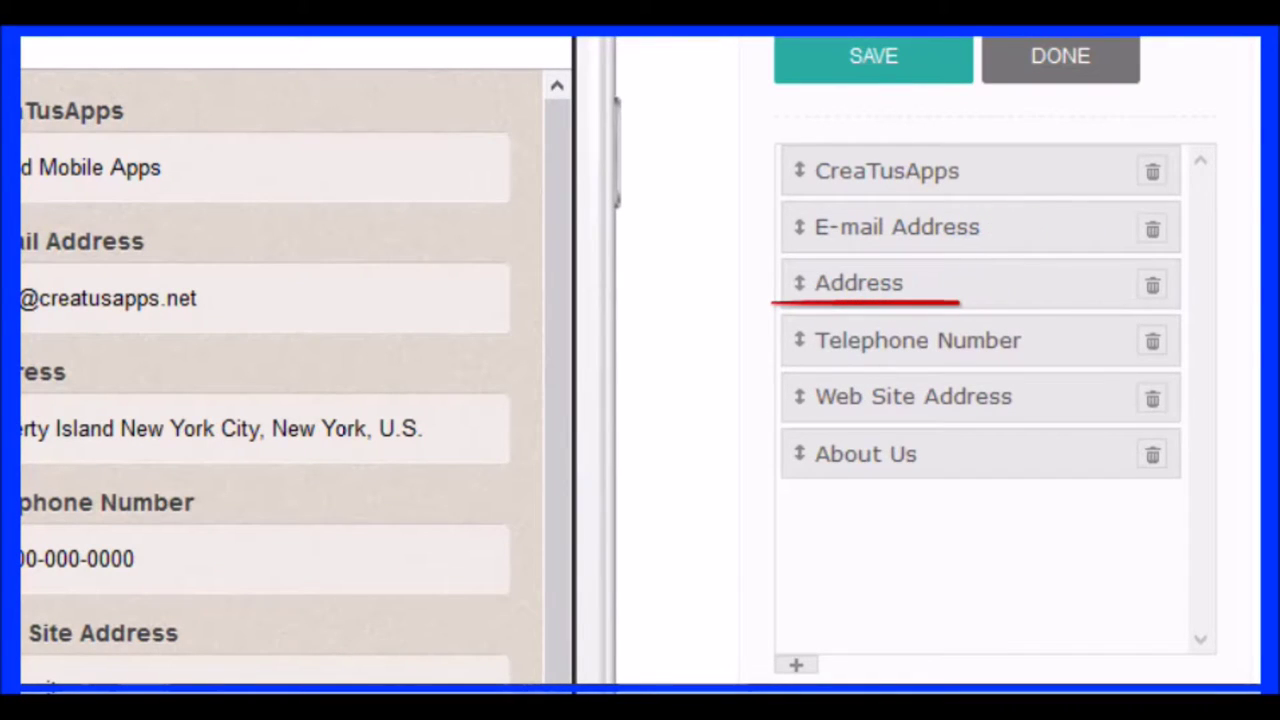
# Point the Address entry's Scheme link to the map.html page and save the entry
pyautogui.click(858, 283)
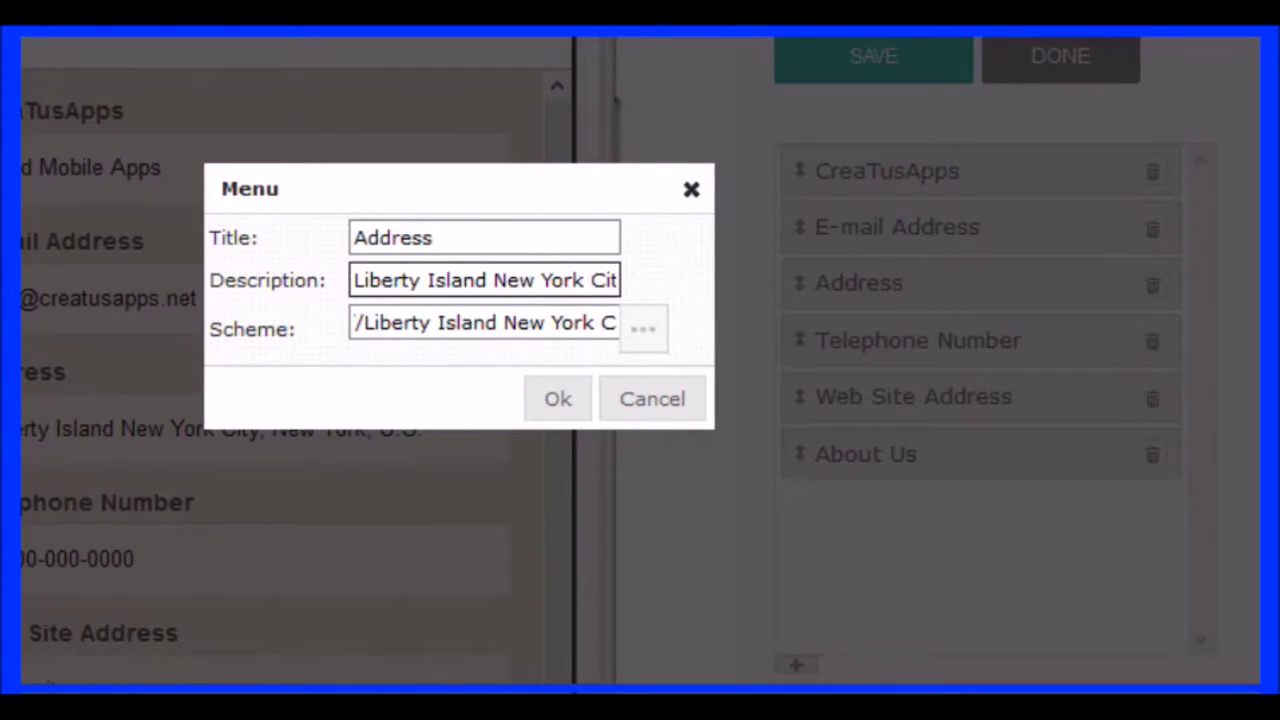
pyautogui.click(457, 322)
pyautogui.click(354, 322)
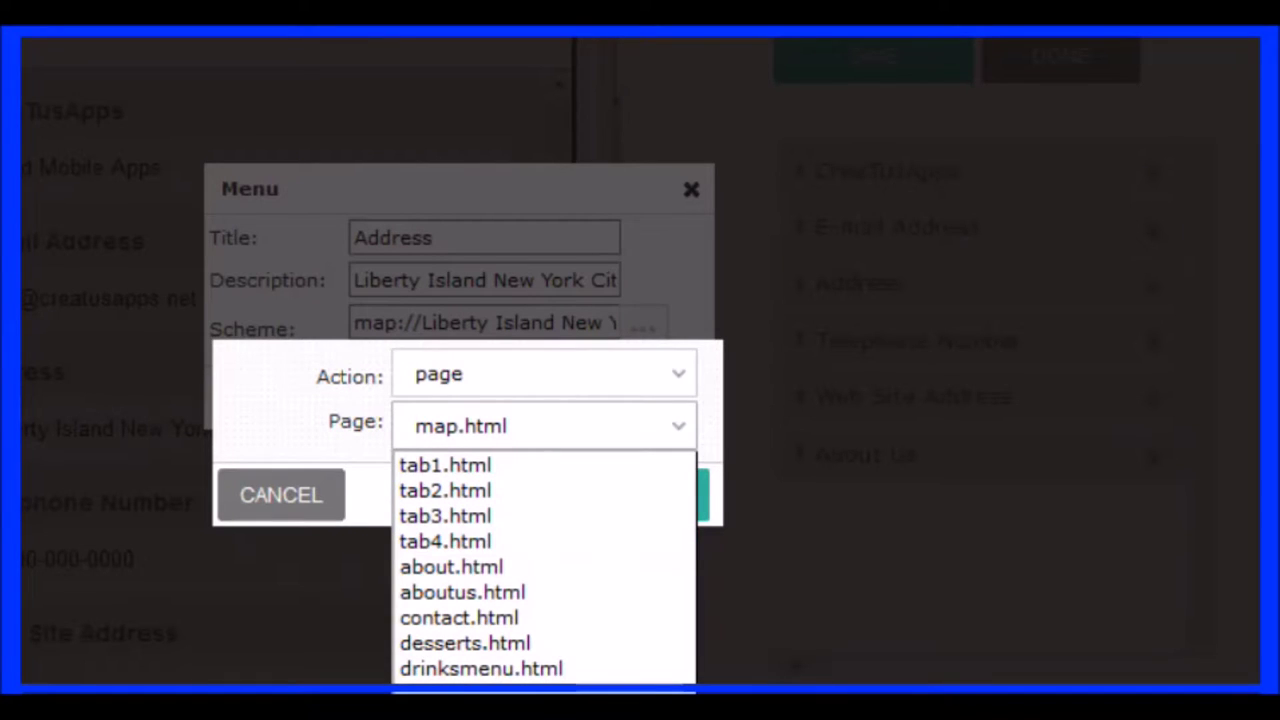
pyautogui.press('Return')
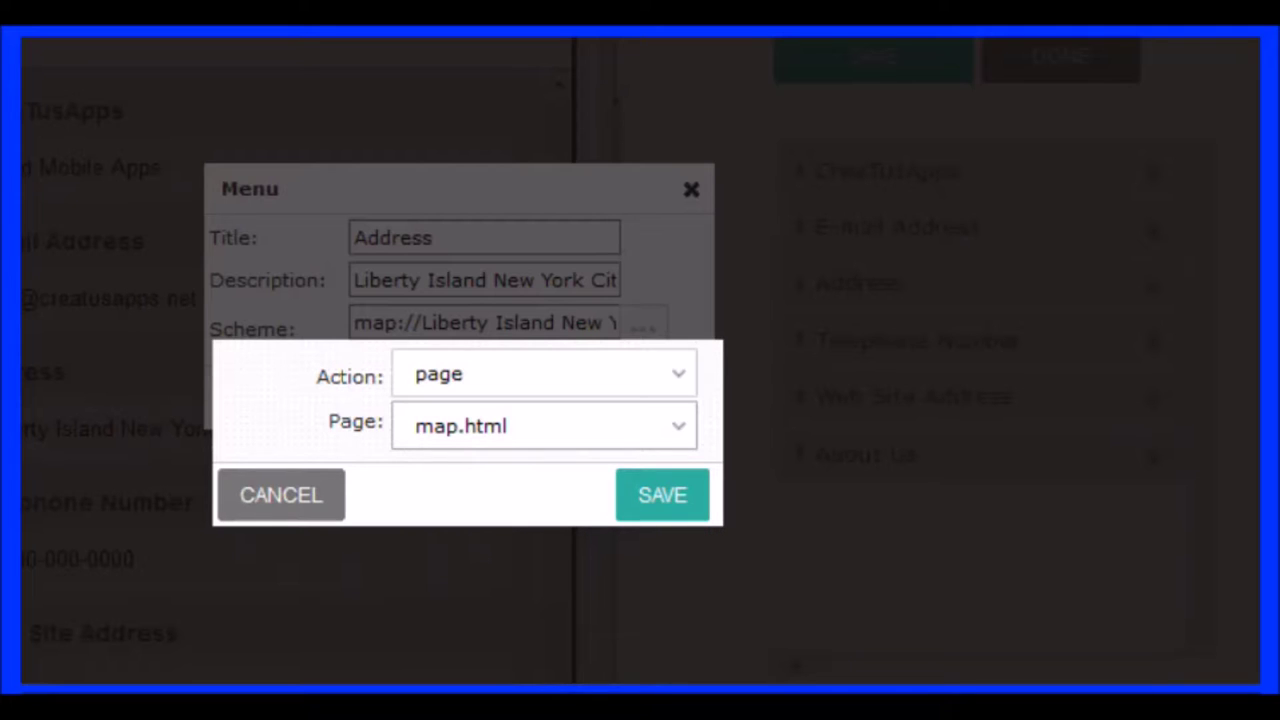
pyautogui.press('Tab')
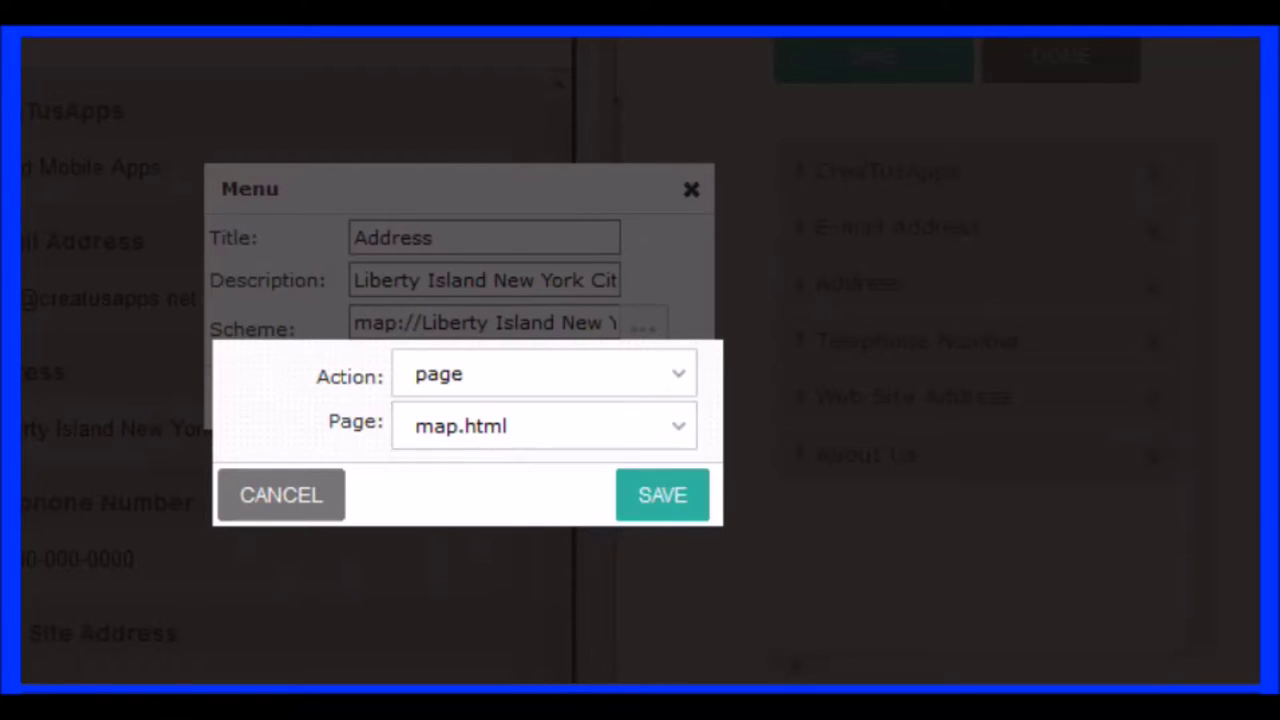
pyautogui.press('Return')
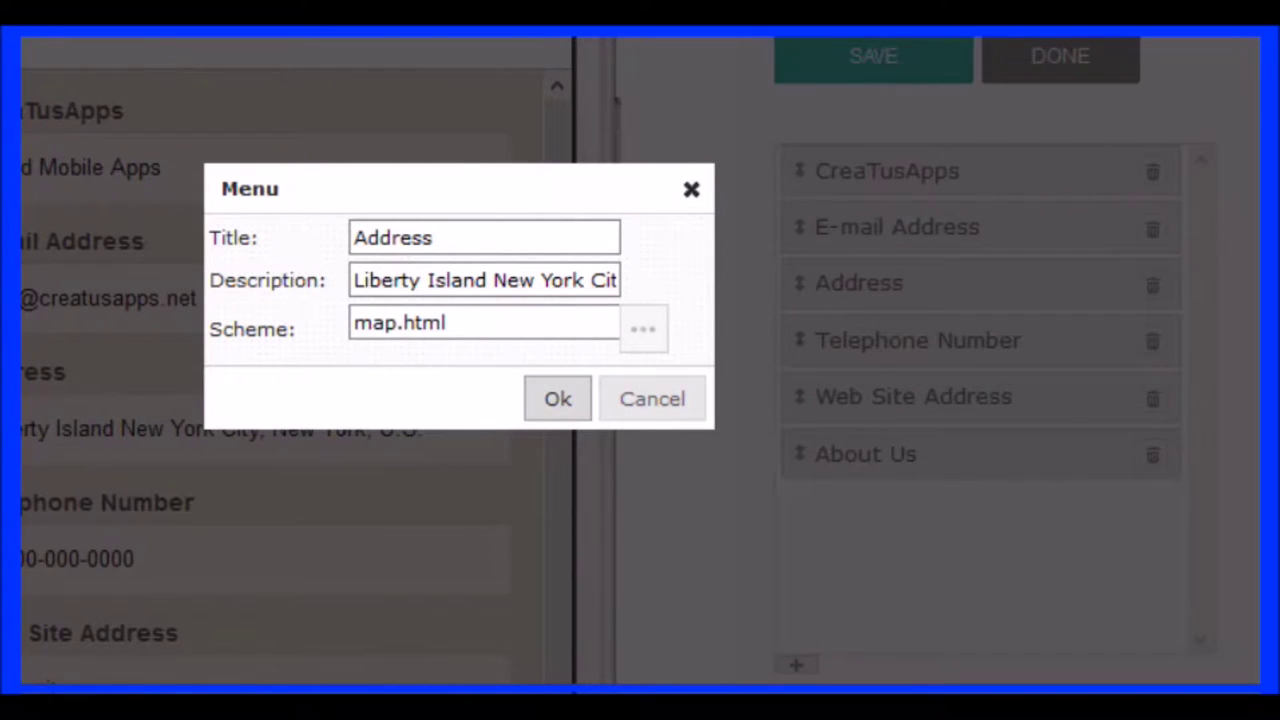
pyautogui.press('Return')
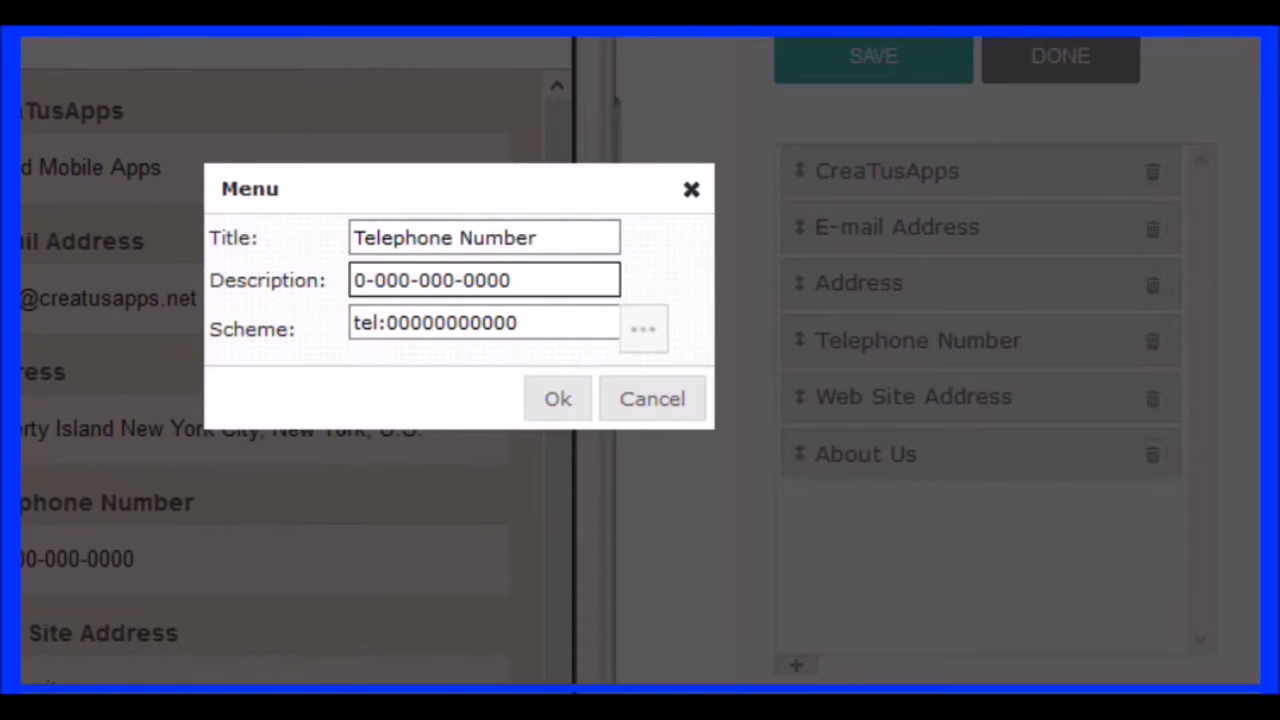
# Change the Telephone Number entry's description to the company phone number
pyautogui.moveTo(355, 280); pyautogui.dragTo(366, 280)
pyautogui.write('1')
pyautogui.press('Right')
pyautogui.press('Right')
pyautogui.press('Right')
pyautogui.press('Right')
pyautogui.press('Right')
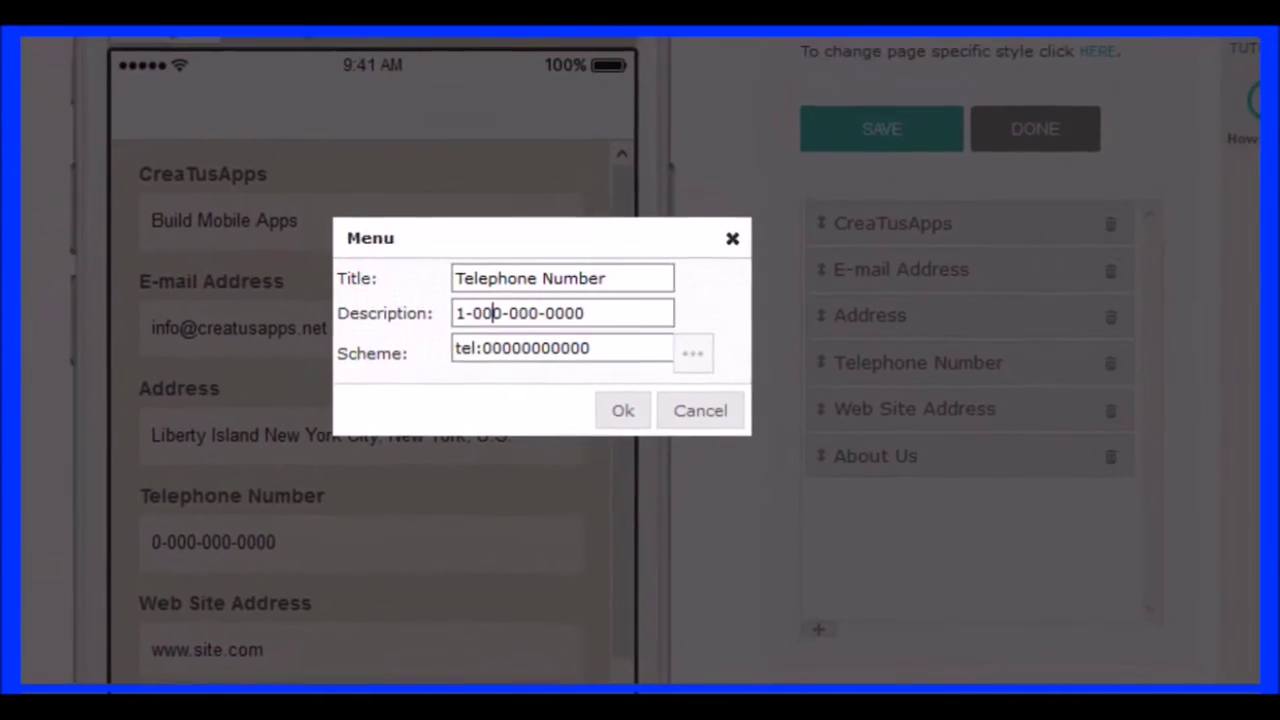
pyautogui.press('BackSpace')
pyautogui.press('BackSpace')
pyautogui.press('BackSpace')
pyautogui.press('BackSpace')
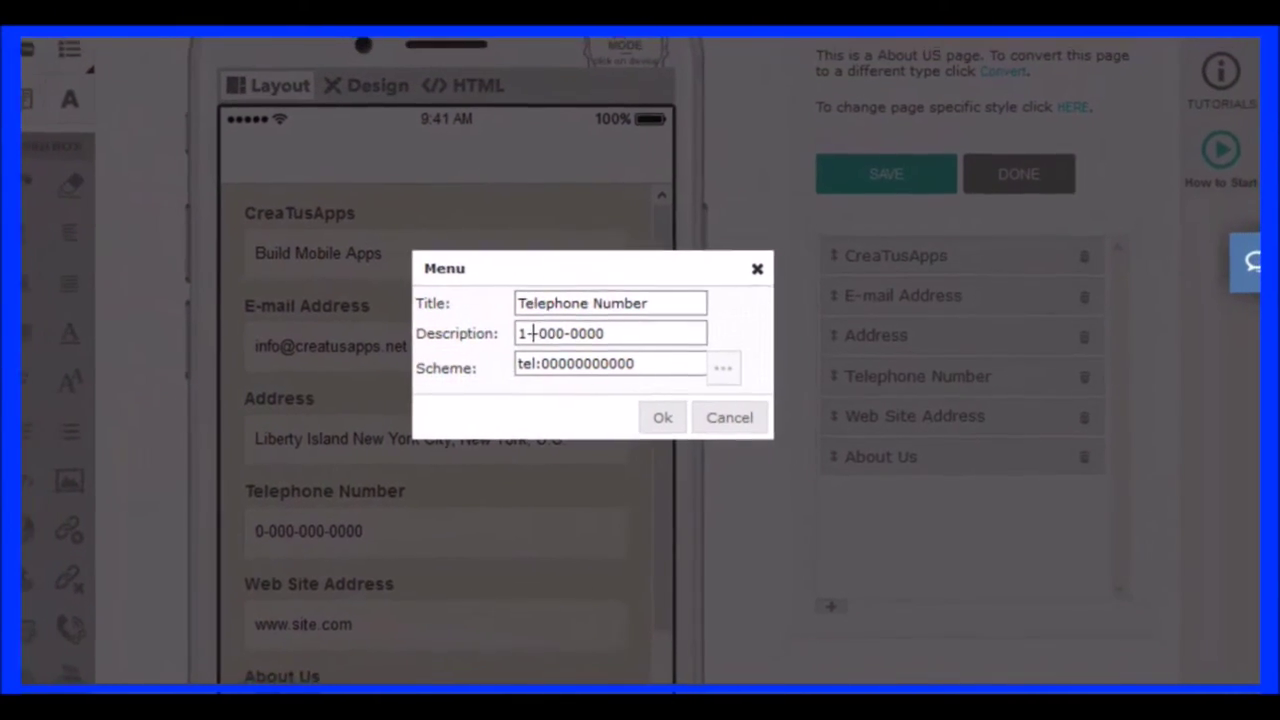
pyautogui.write('234-')
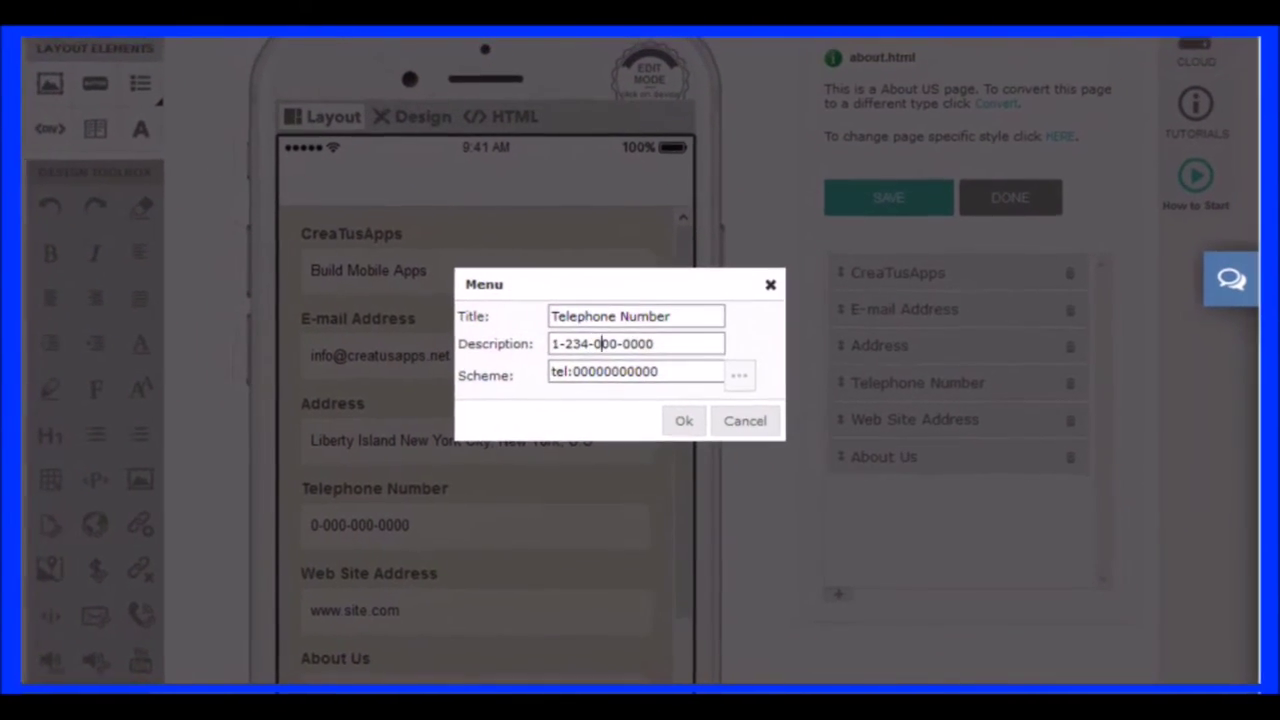
pyautogui.press('Right')
pyautogui.press('Delete')
pyautogui.press('Delete')
pyautogui.press('BackSpace')
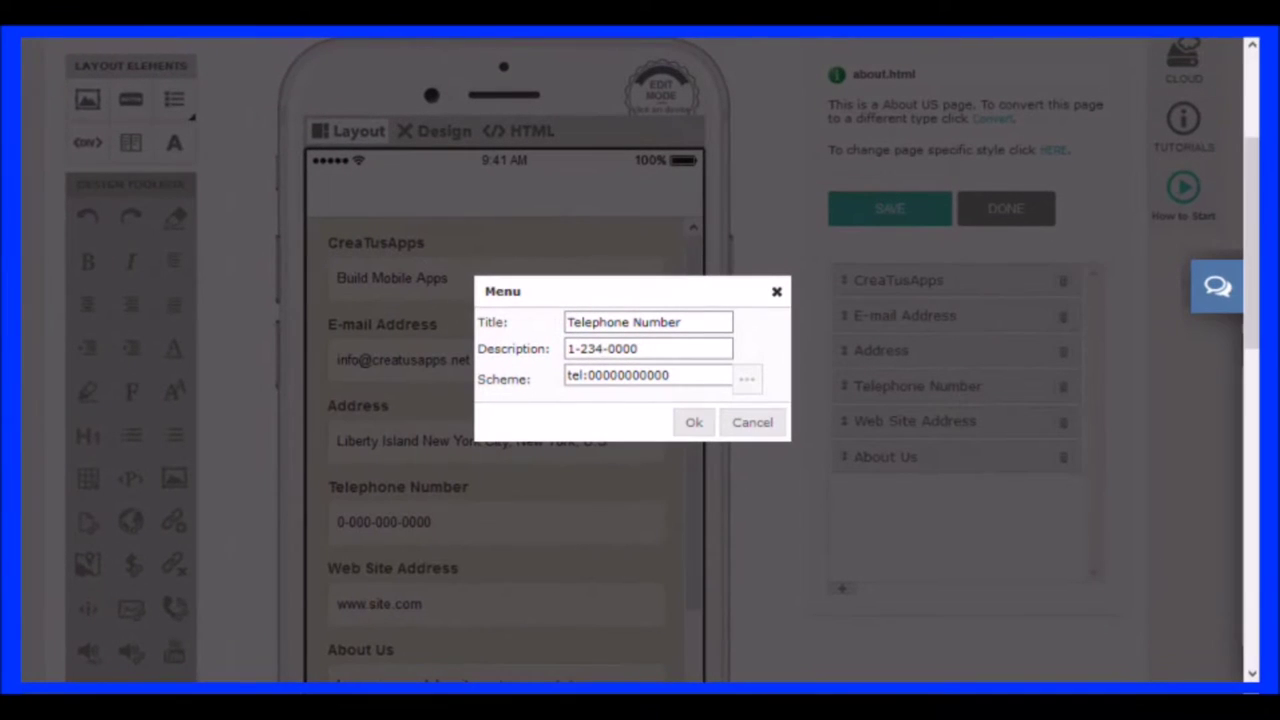
pyautogui.write('4')
pyautogui.press('BackSpace')
pyautogui.write('567')
pyautogui.press('Right')
pyautogui.press('Right')
pyautogui.press('BackSpace')
pyautogui.press('BackSpace')
pyautogui.press('BackSpace')
# Replace the placeholder zeros after tel: with the same number and confirm the entry
pyautogui.click(587, 375)
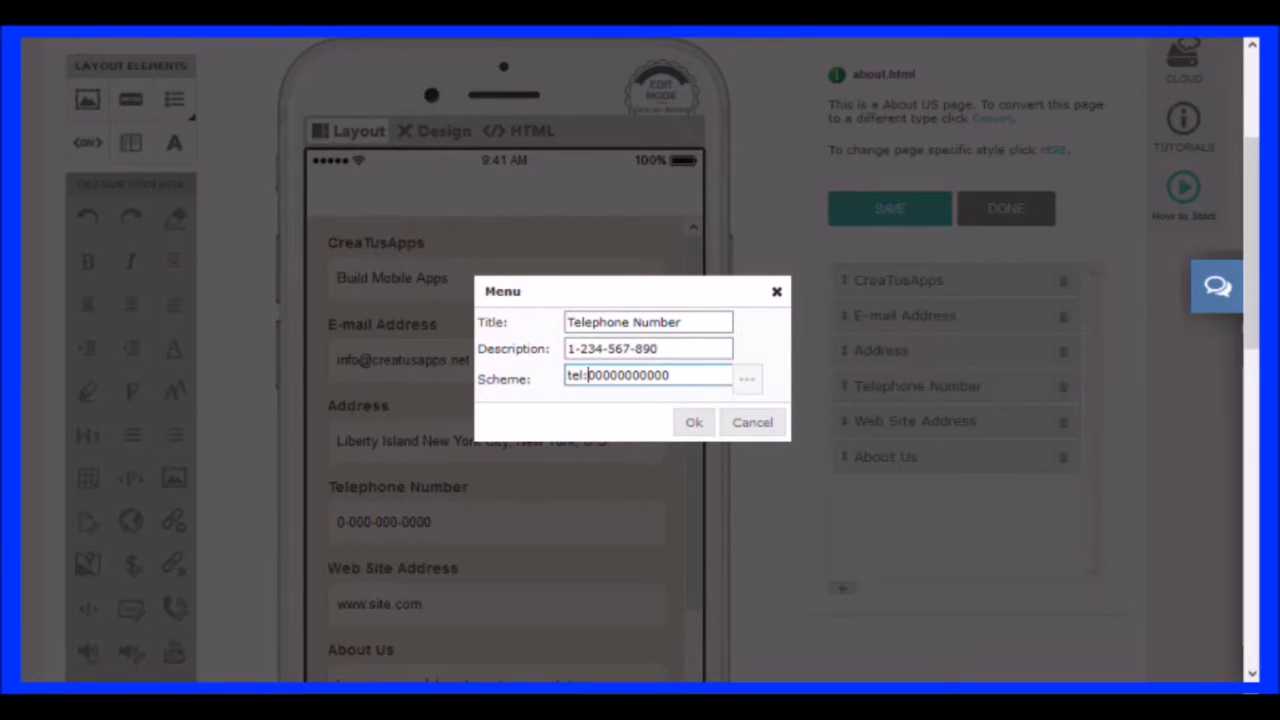
pyautogui.moveTo(587, 375); pyautogui.dragTo(690, 376)
pyautogui.write('1234567890')
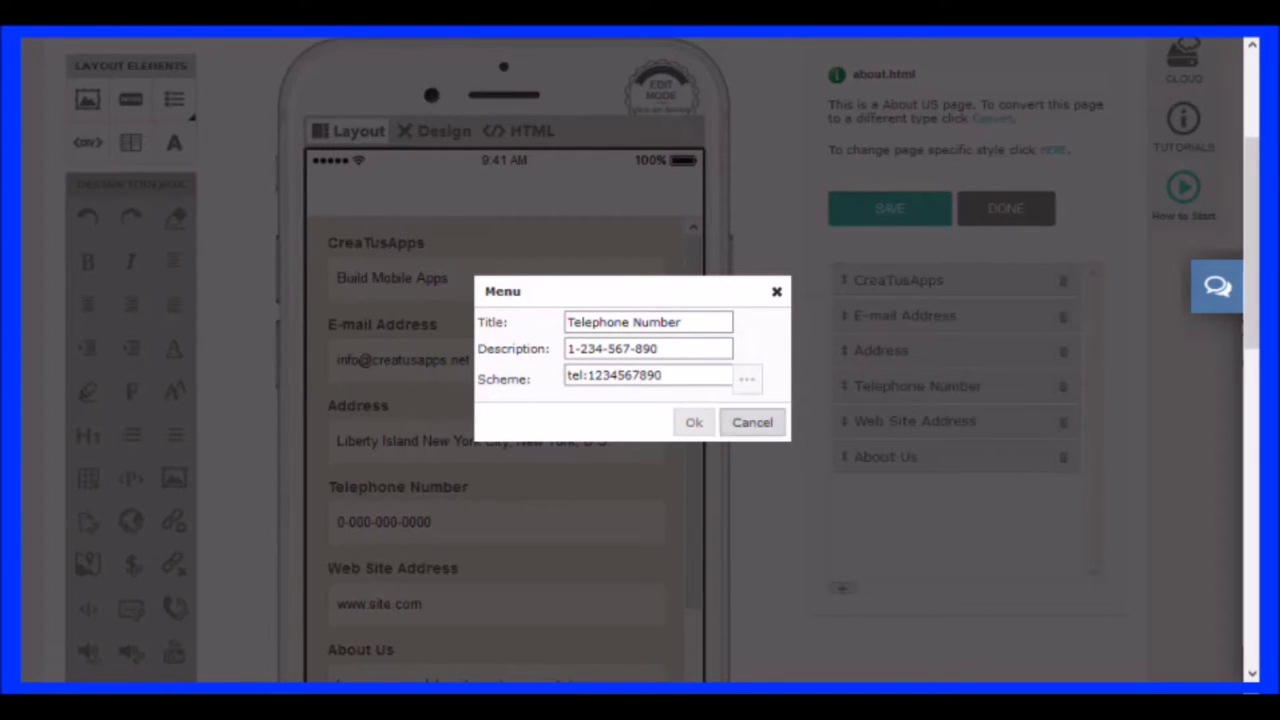
pyautogui.click(694, 422)
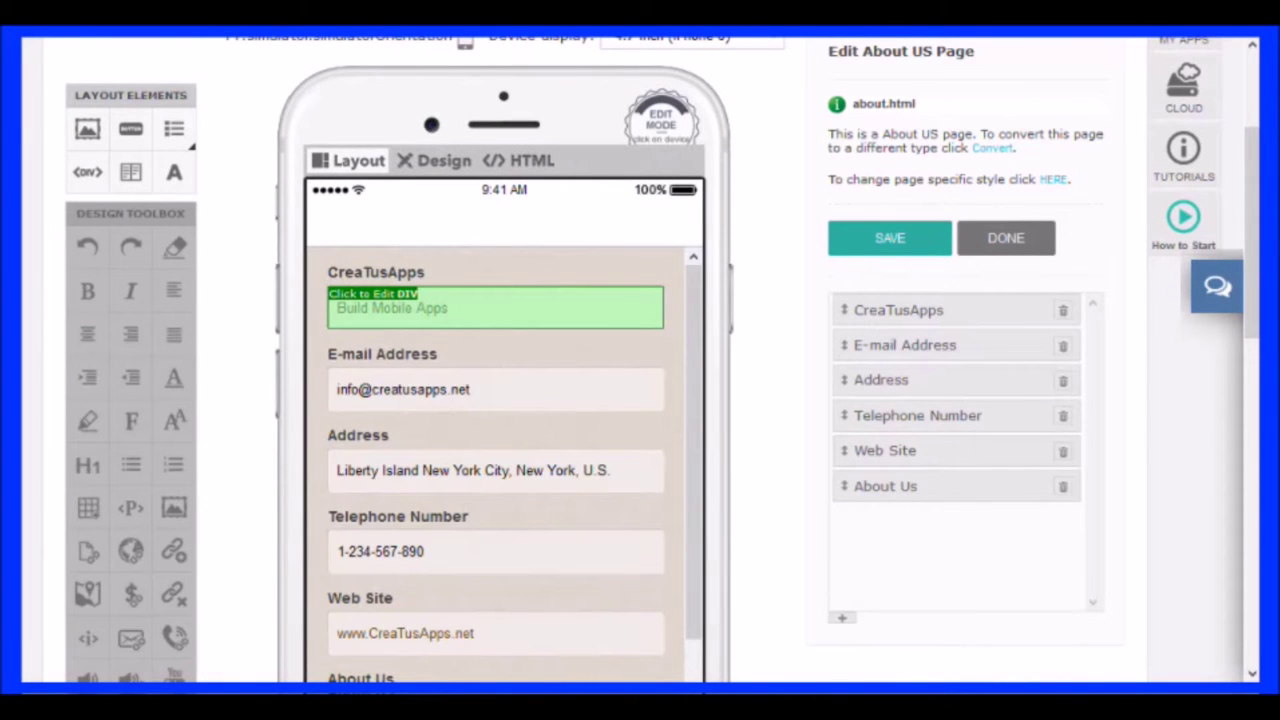
# Apply a solid #434343 border to the Build Mobile Apps field and finish editing the page
pyautogui.click(495, 307)
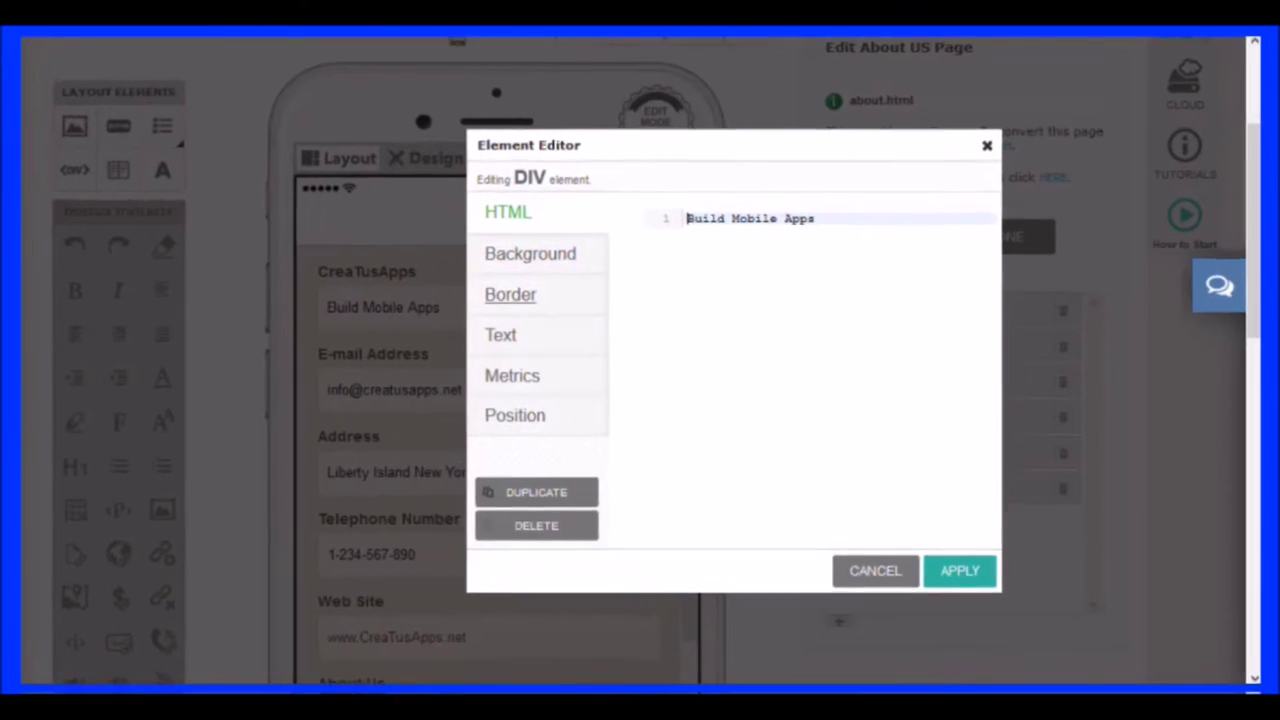
pyautogui.click(517, 294)
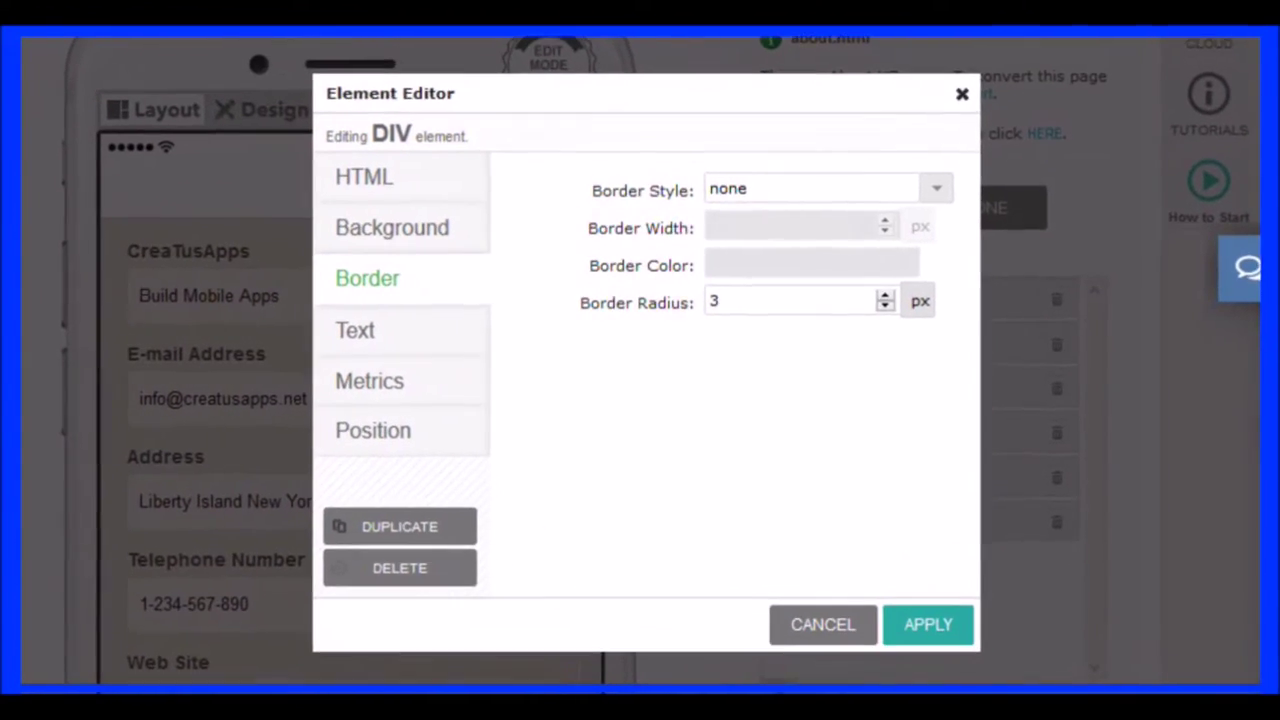
pyautogui.click(780, 196)
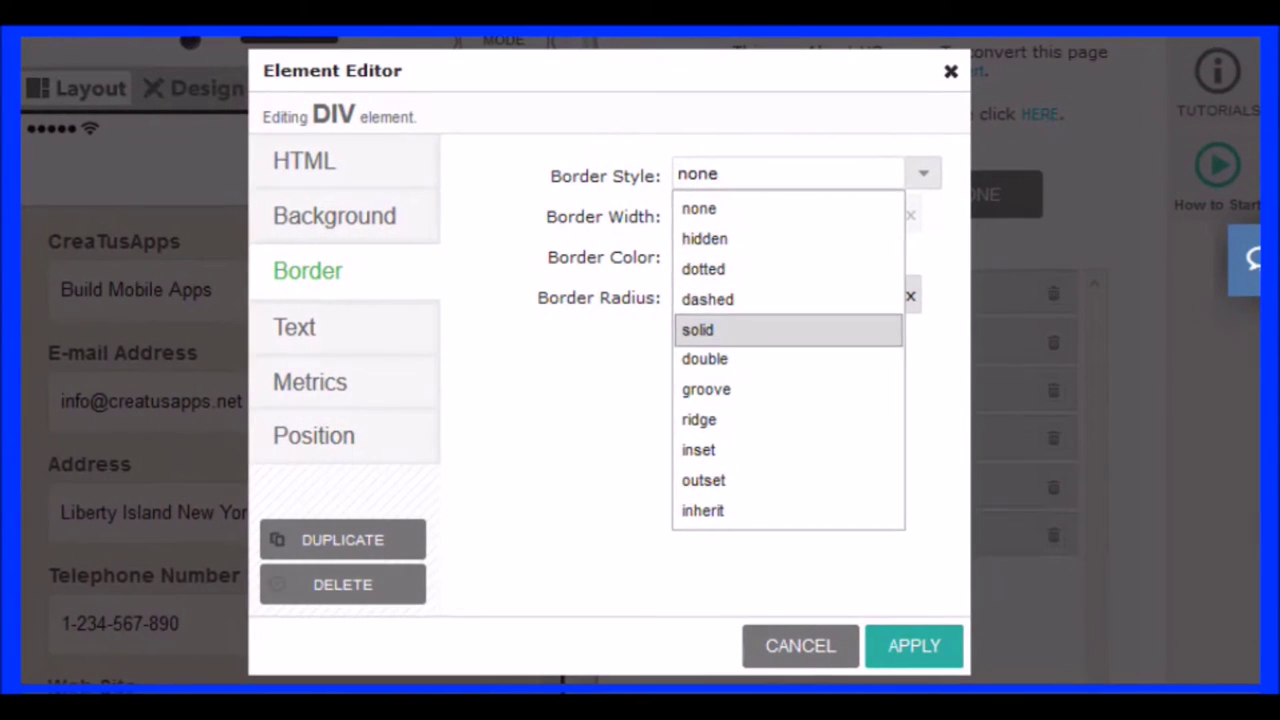
pyautogui.press('Return')
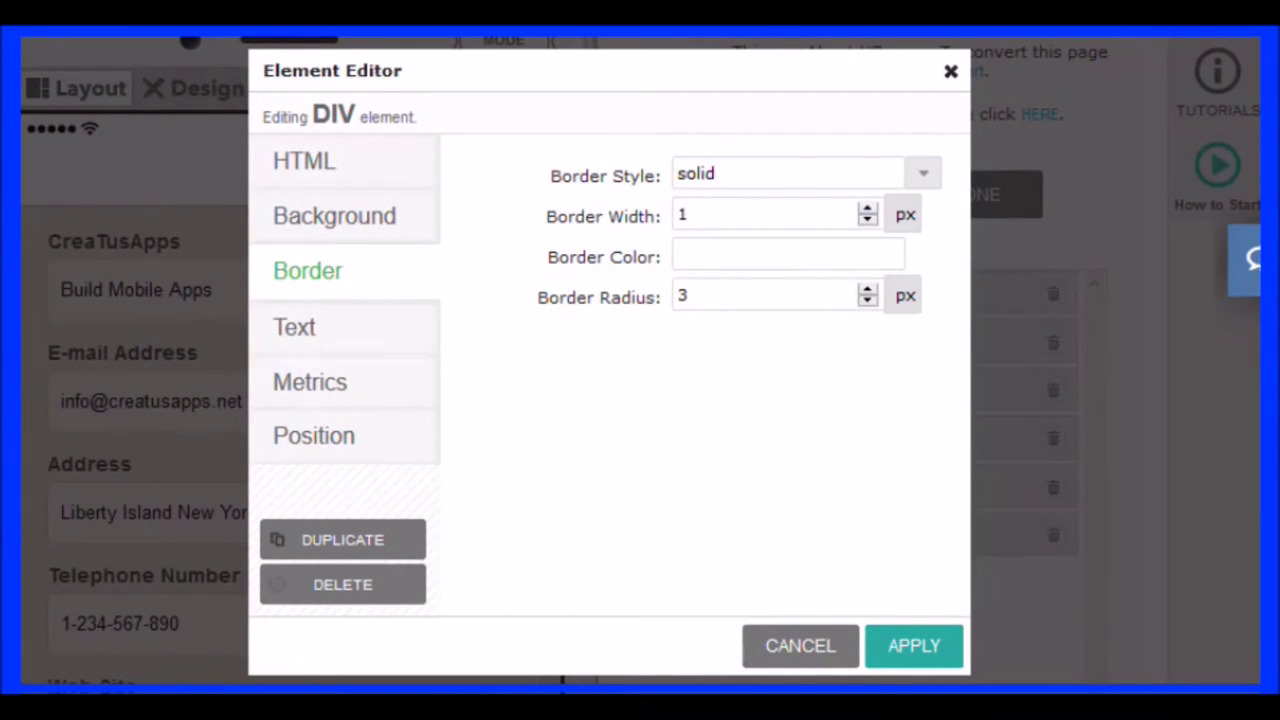
pyautogui.click(788, 256)
pyautogui.moveTo(1006, 462); pyautogui.dragTo(1066, 462)
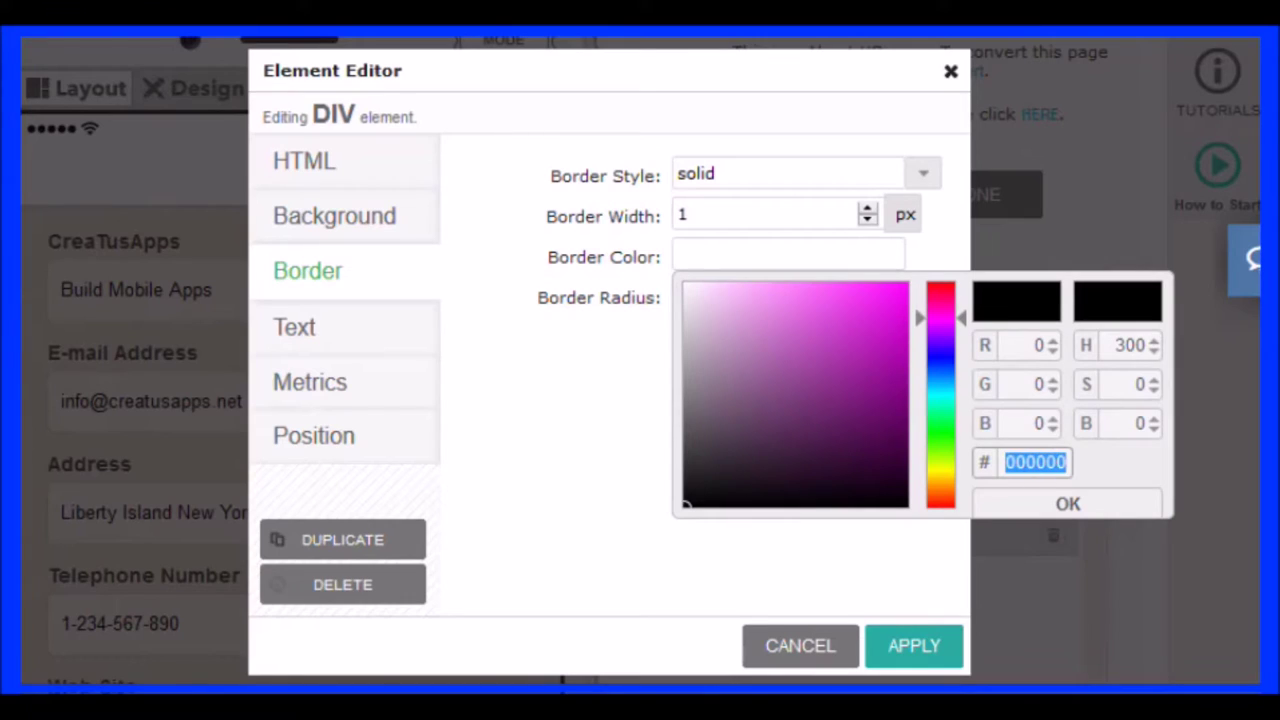
pyautogui.write('434343')
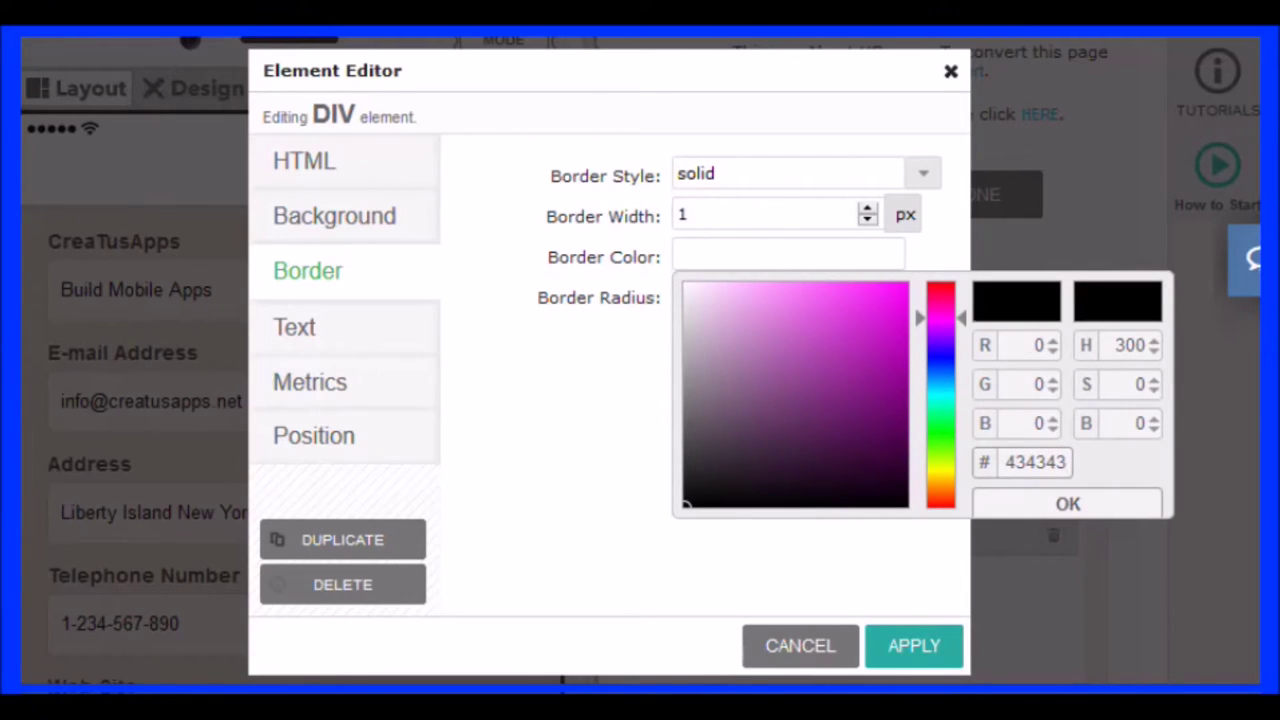
pyautogui.press('Return')
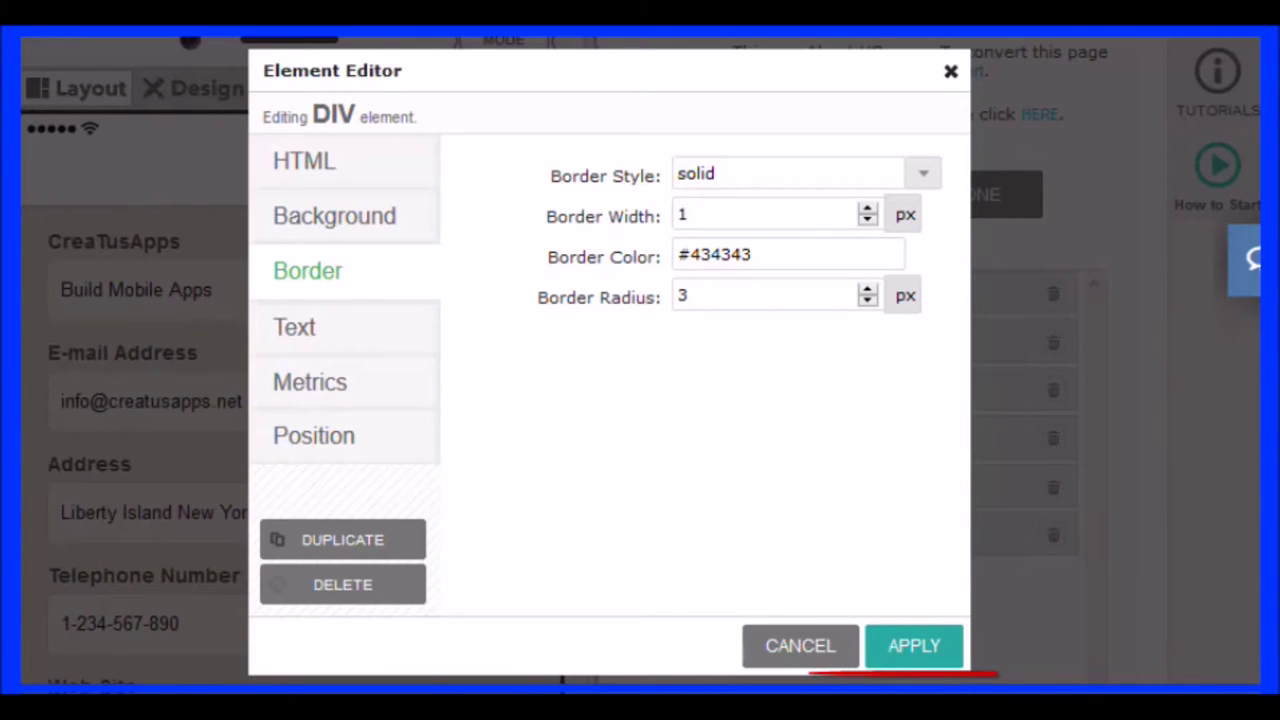
pyautogui.click(914, 645)
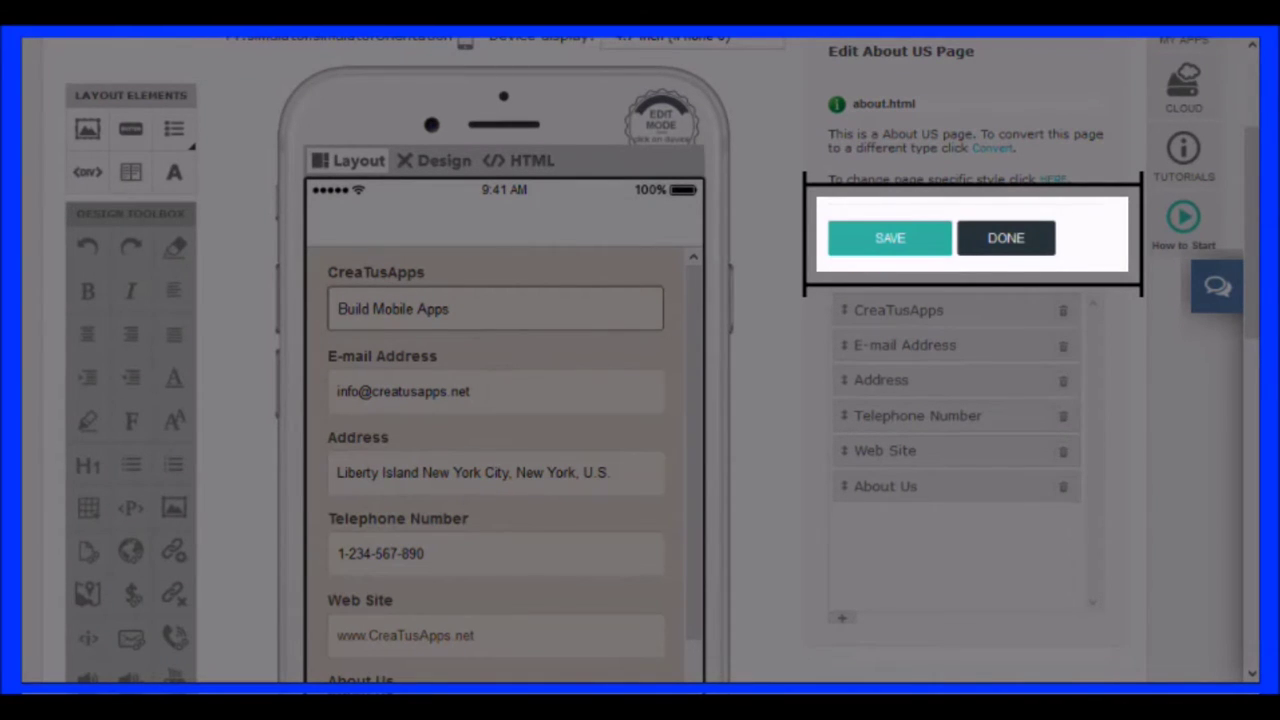
pyautogui.click(1005, 238)
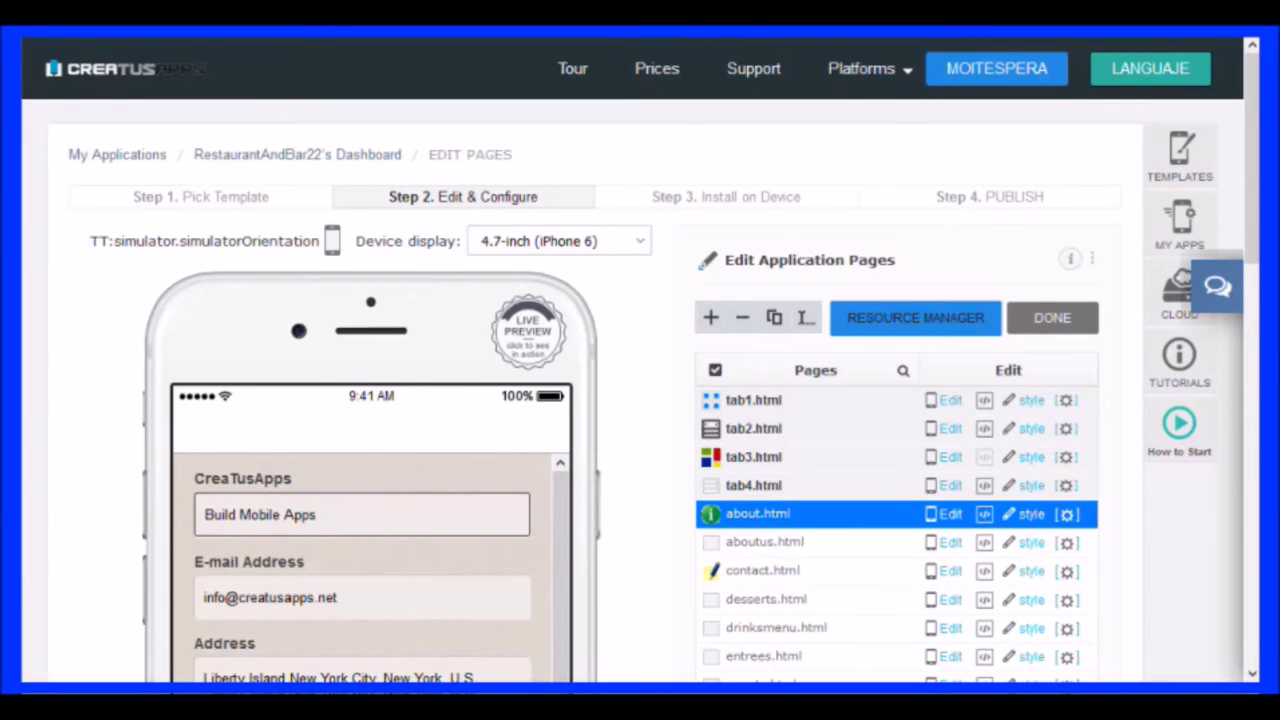
# Scroll down through about.html's Design Page Style properties
pyautogui.scroll(-1, 896, 500)
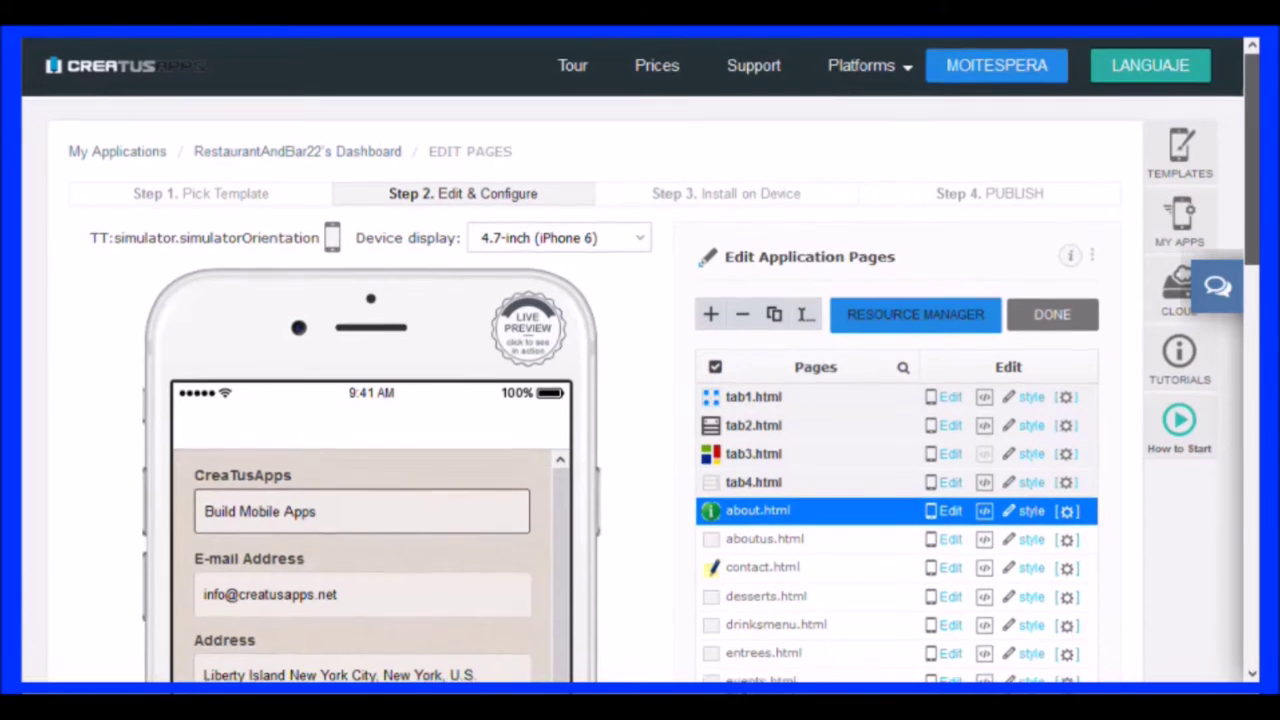
pyautogui.scroll(-3, 640, 400)
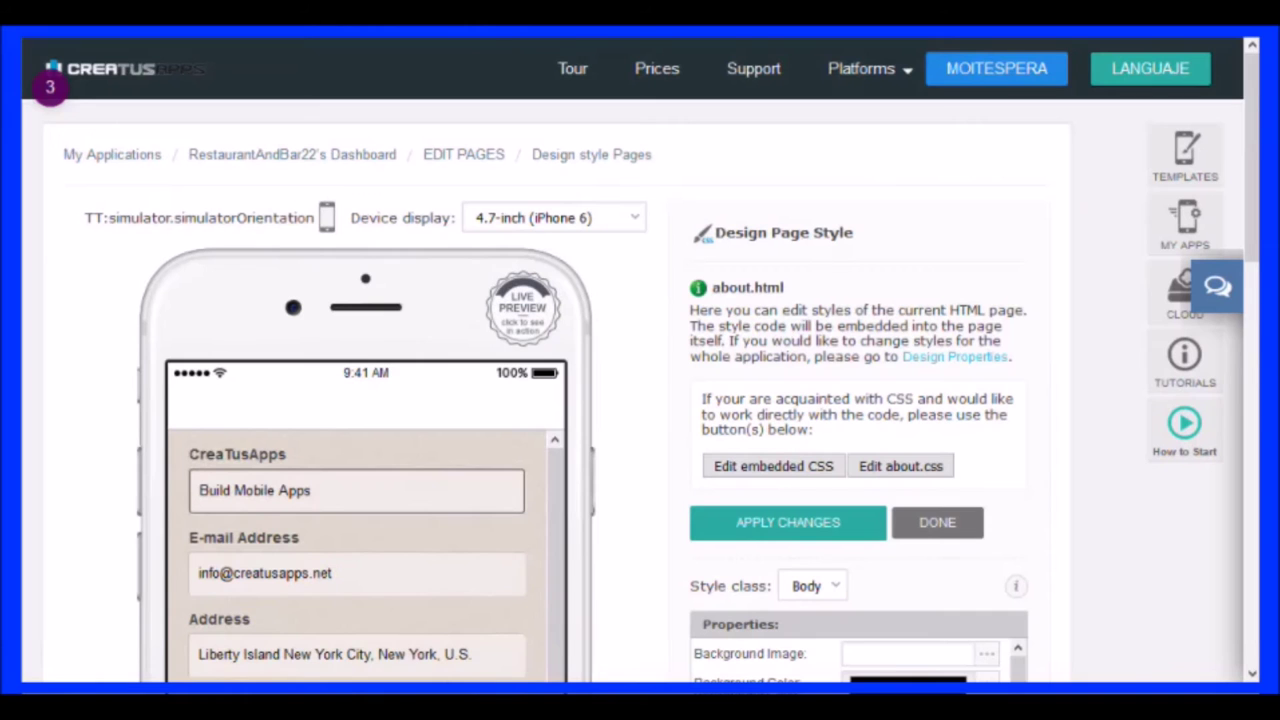
# Set about.html's Background Color to F9F9F9, apply the change and finish styling
pyautogui.scroll(-4, 640, 360)
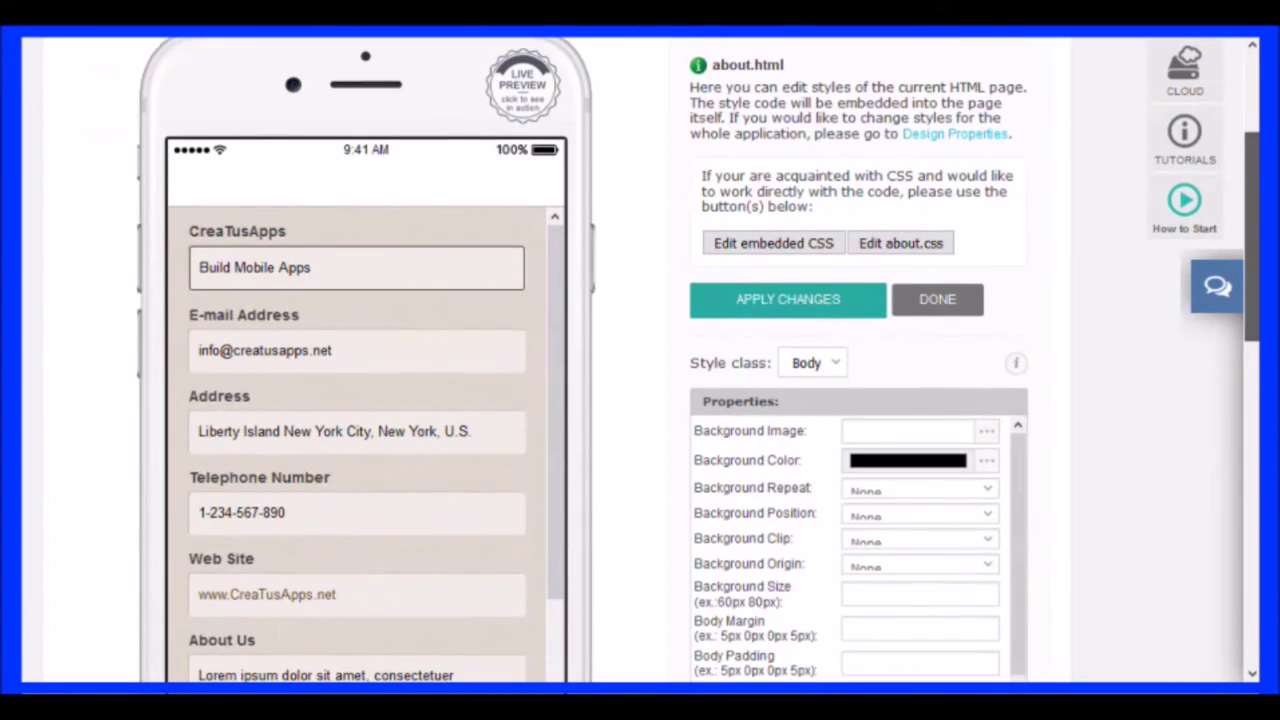
pyautogui.scroll(-1, 640, 360)
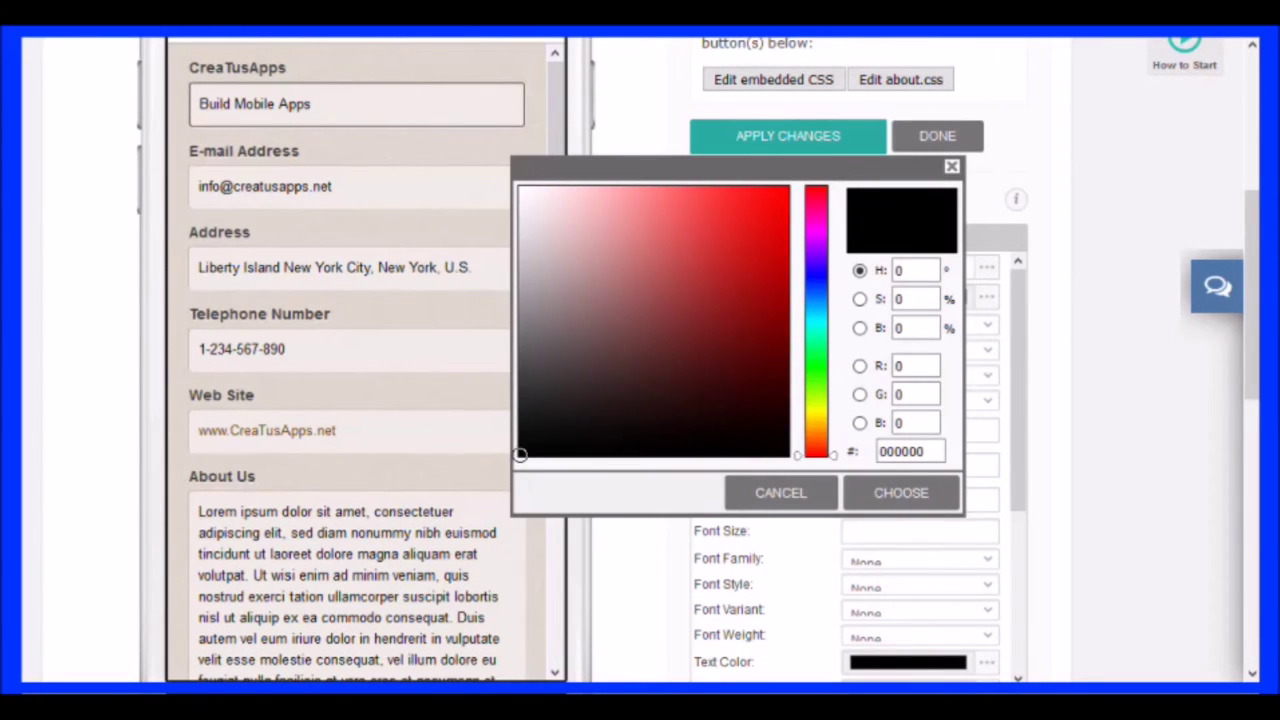
pyautogui.moveTo(520, 455)
pyautogui.mouseDown()
pyautogui.moveTo(543, 289)
pyautogui.moveTo(520, 192)
pyautogui.mouseUp()
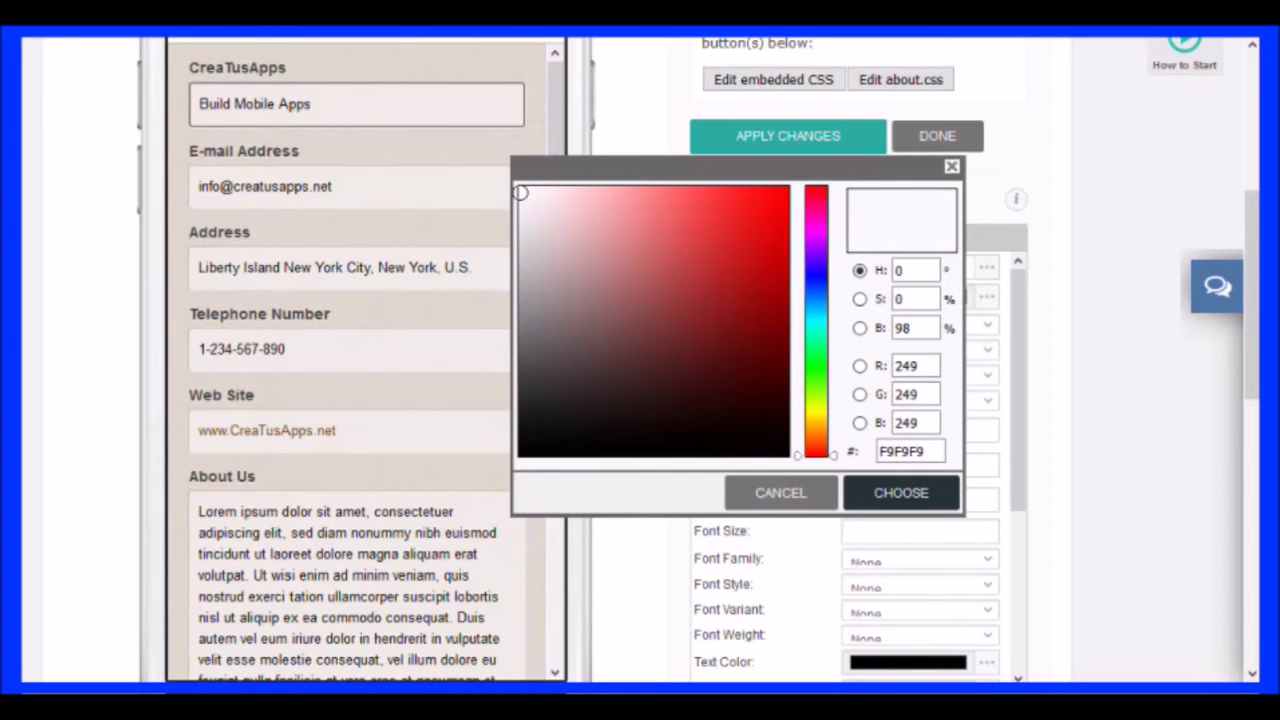
pyautogui.click(900, 492)
pyautogui.scroll(2, 700, 365)
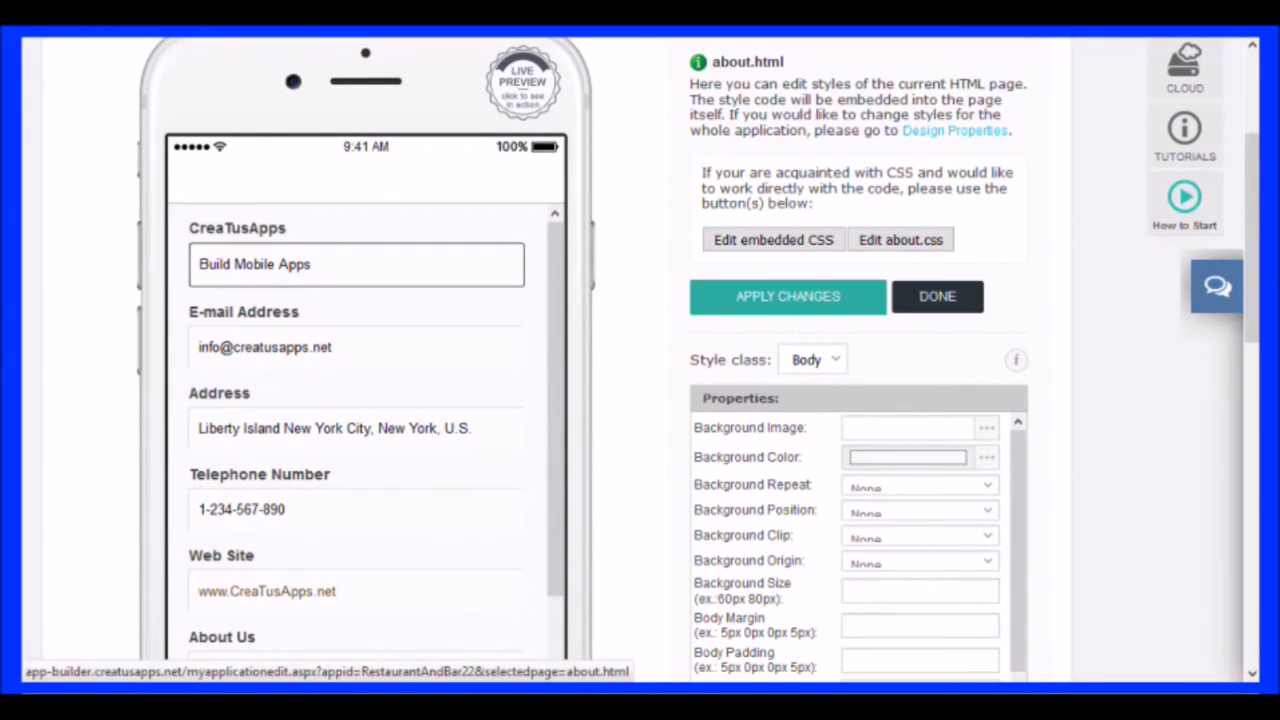
pyautogui.click(937, 296)
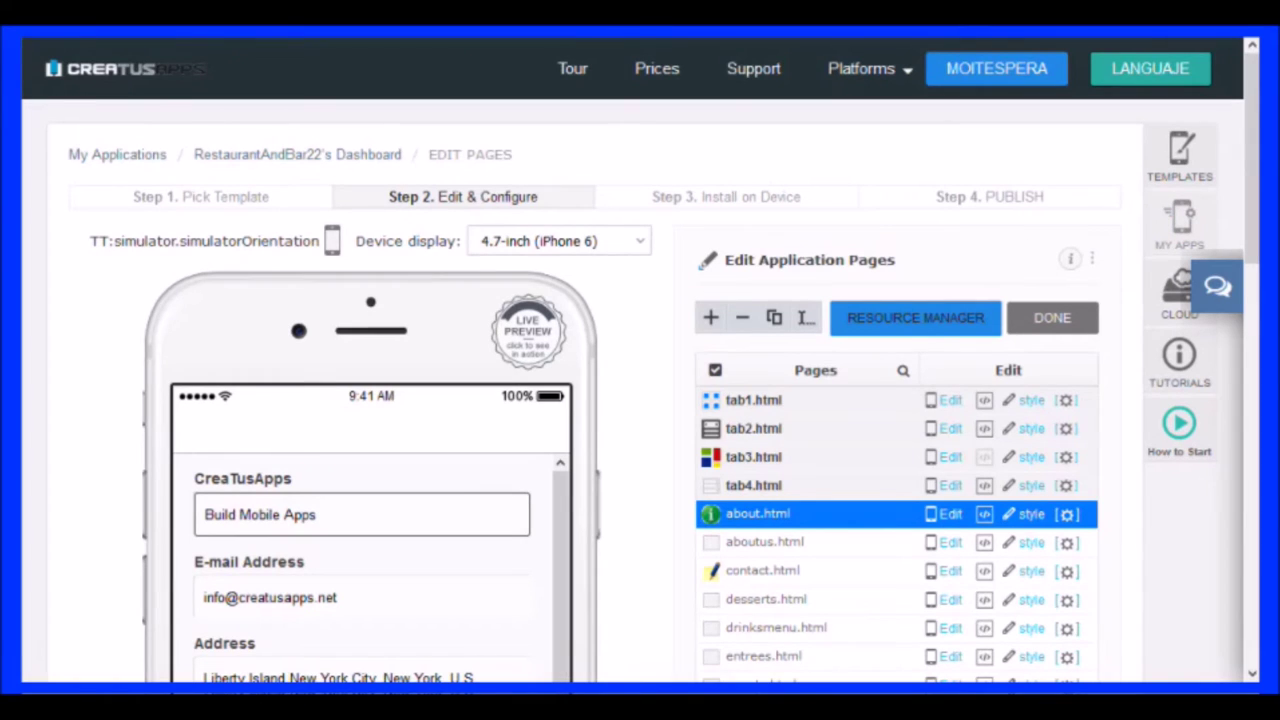
# Select the tab4 menu page in the Pages list for editing
pyautogui.scroll(-2, 640, 365)
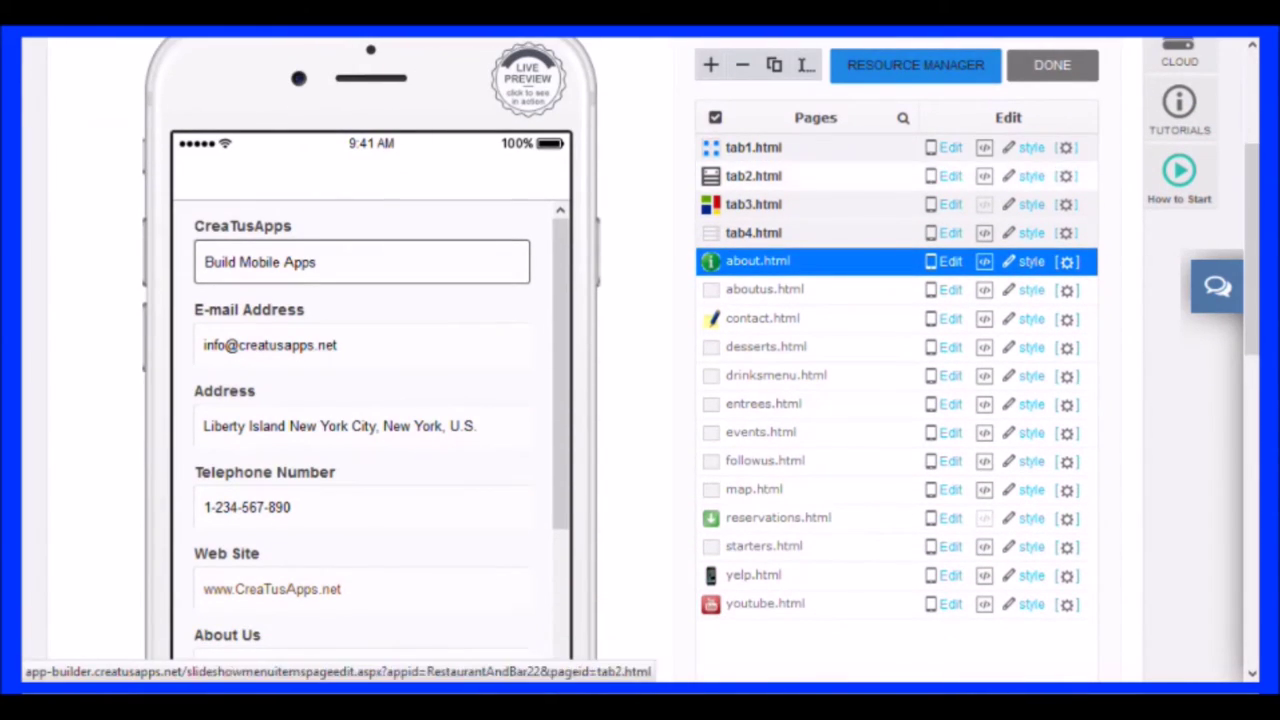
pyautogui.click(753, 232)
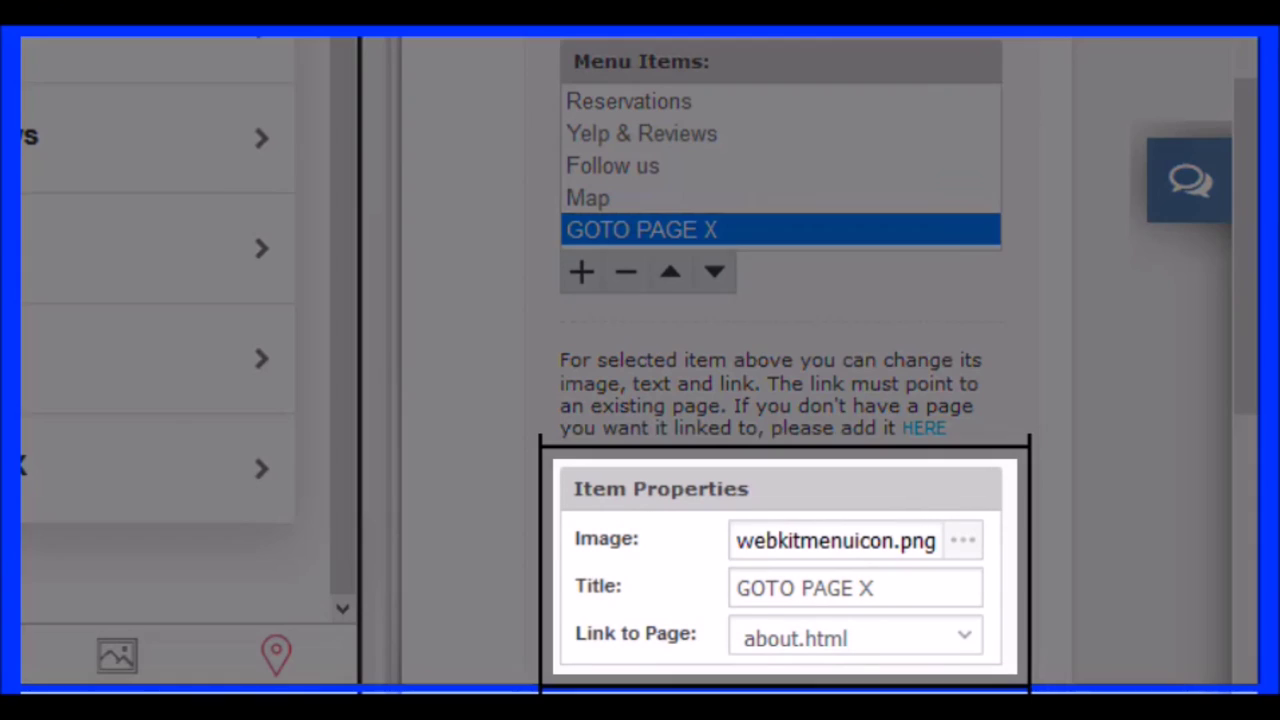
# Retitle tab4's last menu item 'About Us' and link it to about.html
pyautogui.tripleClick(855, 588)
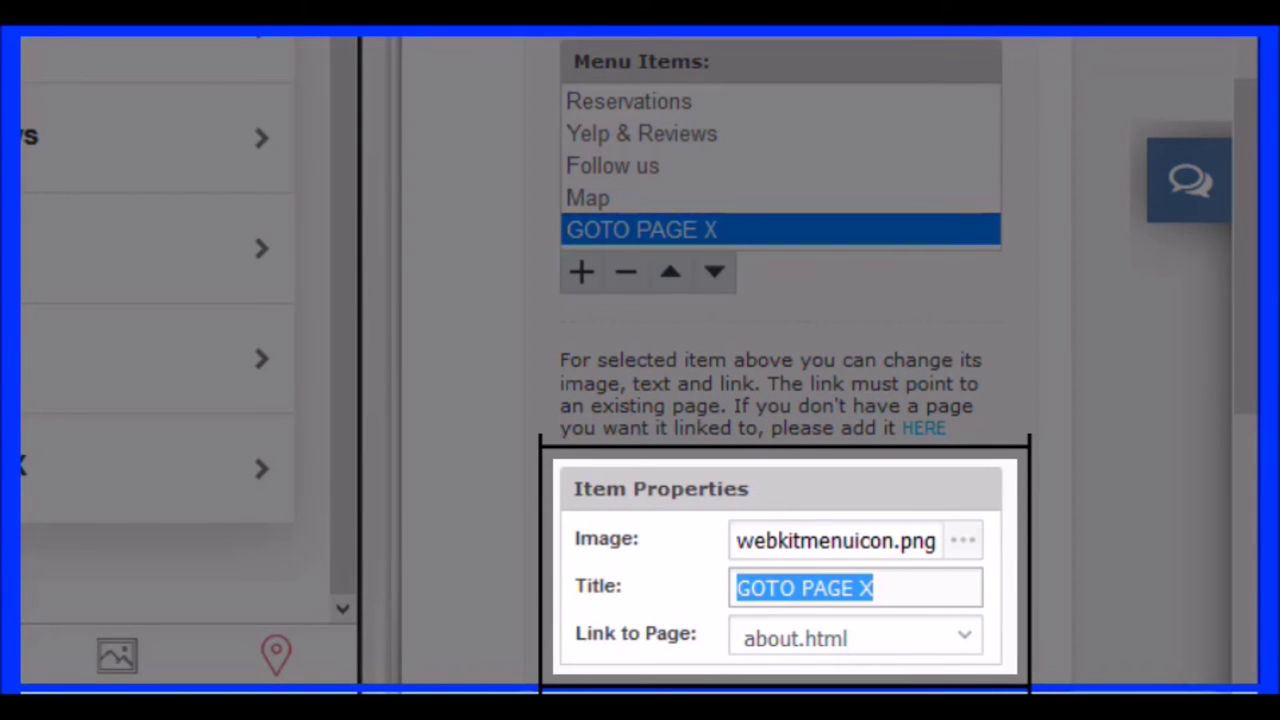
pyautogui.write('About Us')
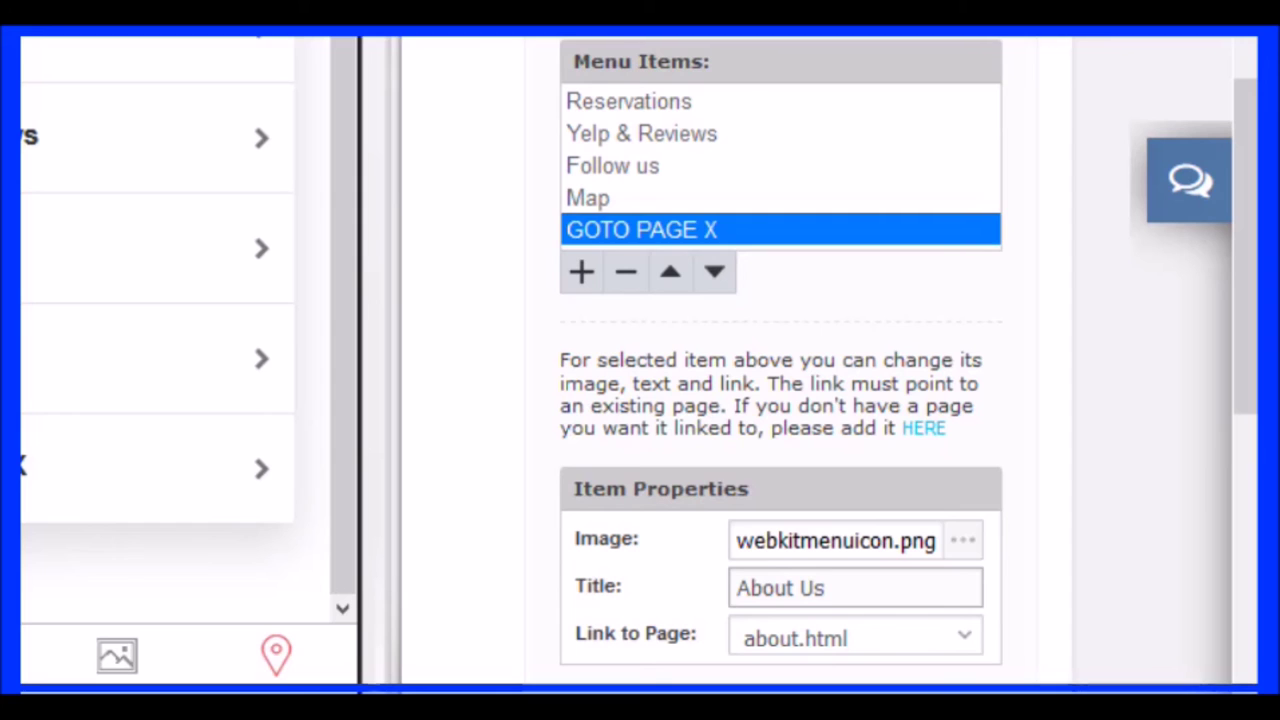
pyautogui.click(855, 638)
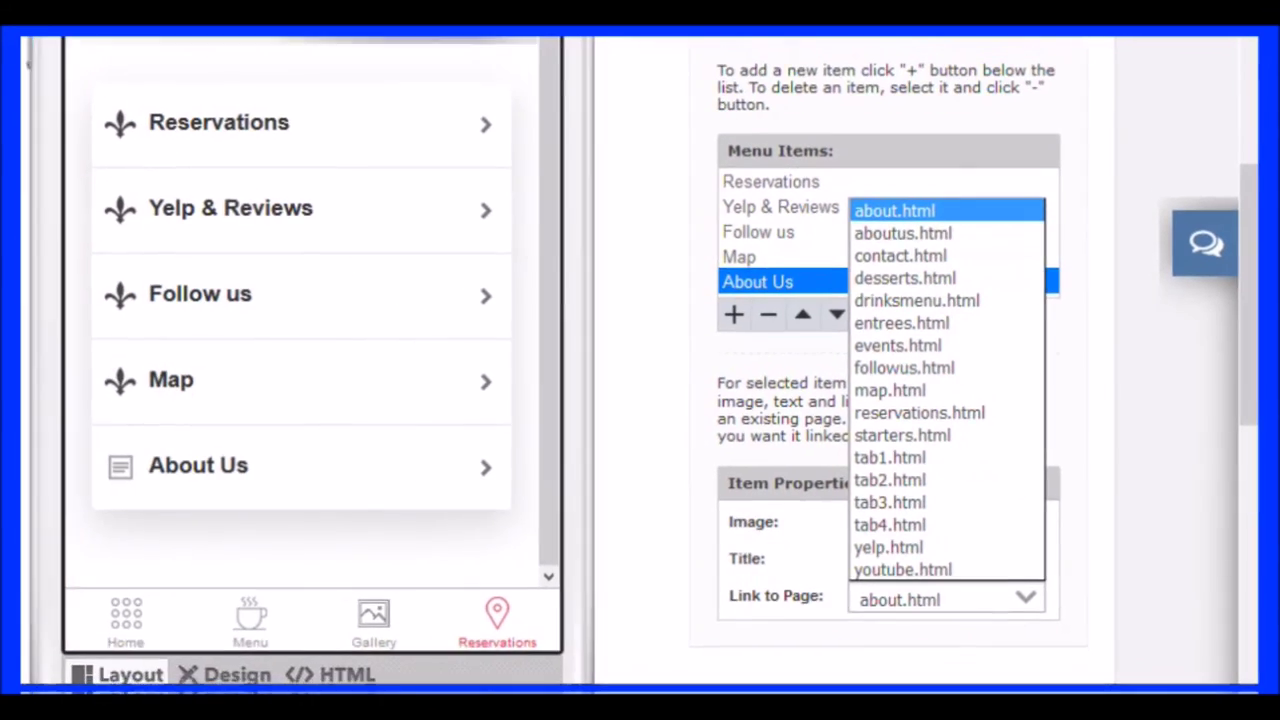
pyautogui.click(788, 138)
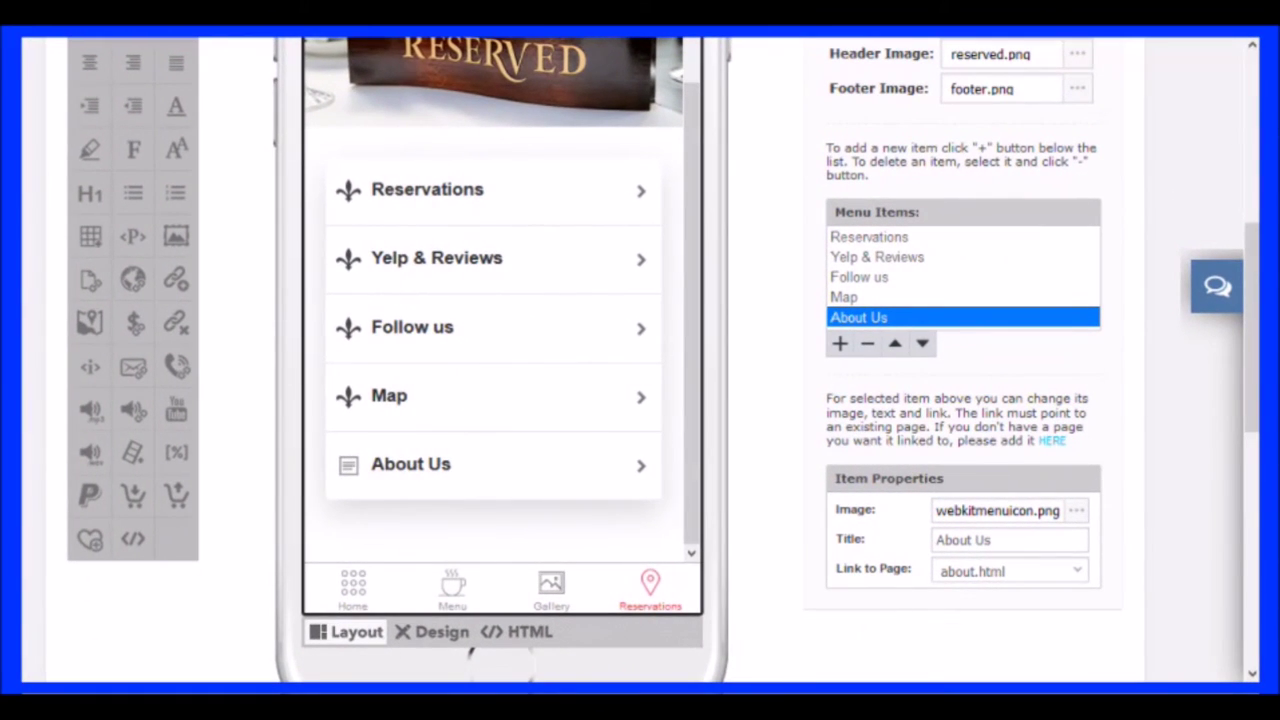
# Give the About Us item the same menuicon.png icon that the Map item uses
pyautogui.click(843, 297)
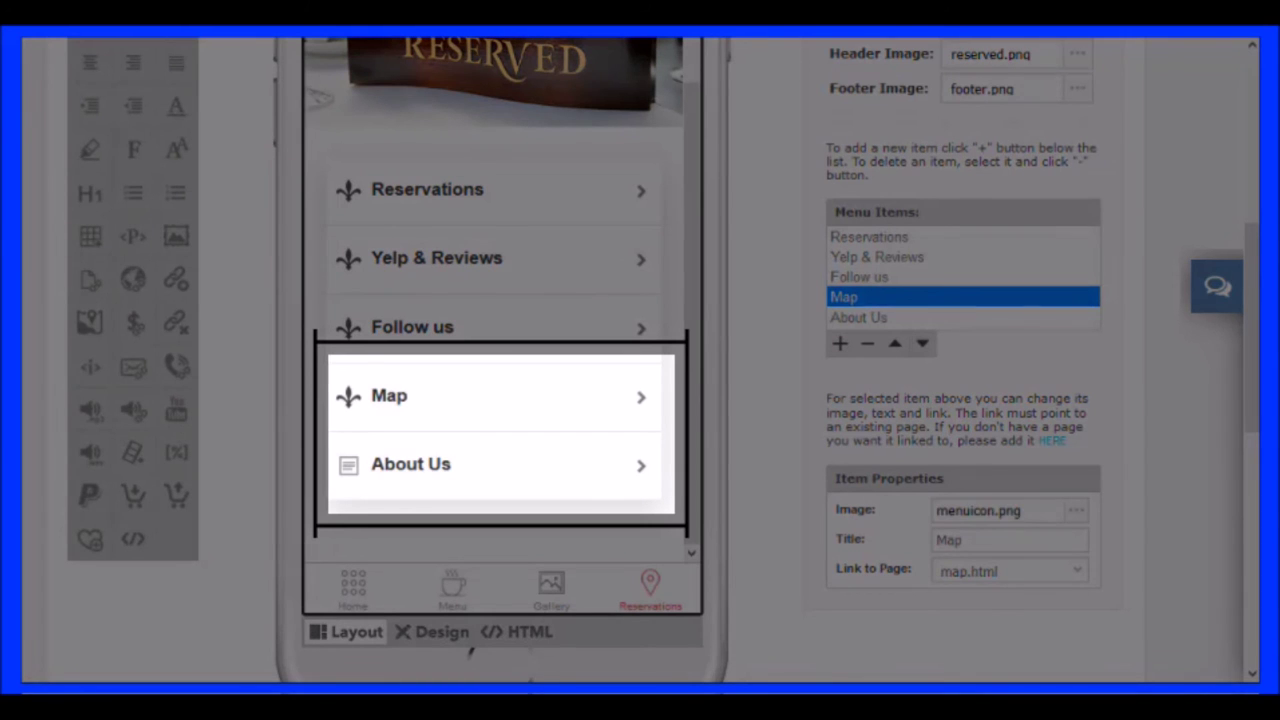
pyautogui.click(858, 317)
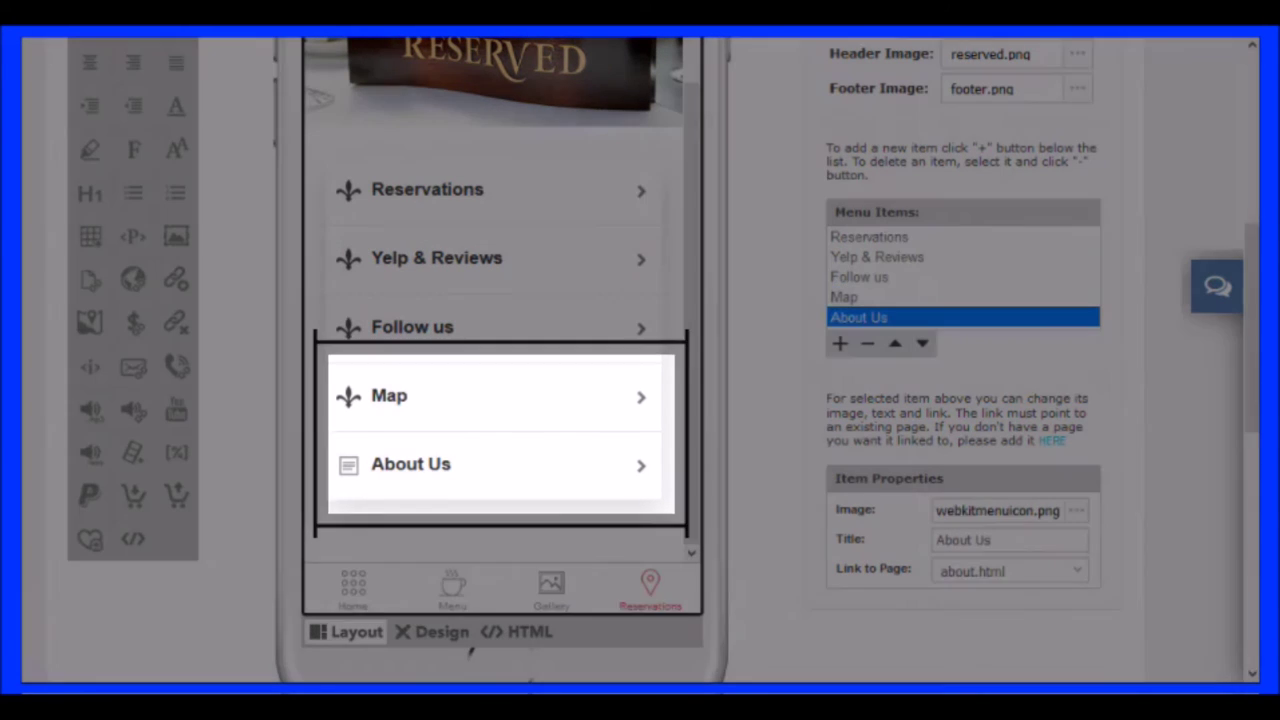
pyautogui.moveTo(936, 510); pyautogui.dragTo(1060, 510)
pyautogui.write('menuicon.png')
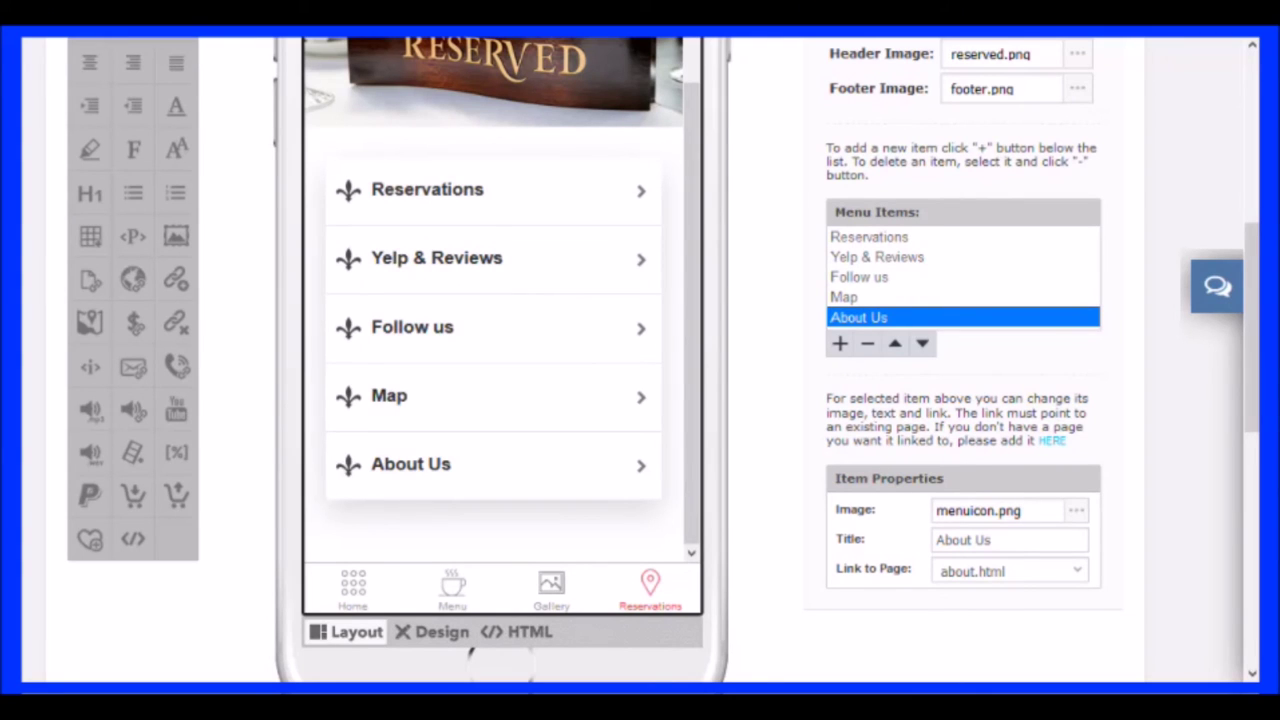
pyautogui.click(843, 297)
# Save the Edit Menu Page changes so tab4's menu keeps the About Us item
pyautogui.scroll(4, 663, 366)
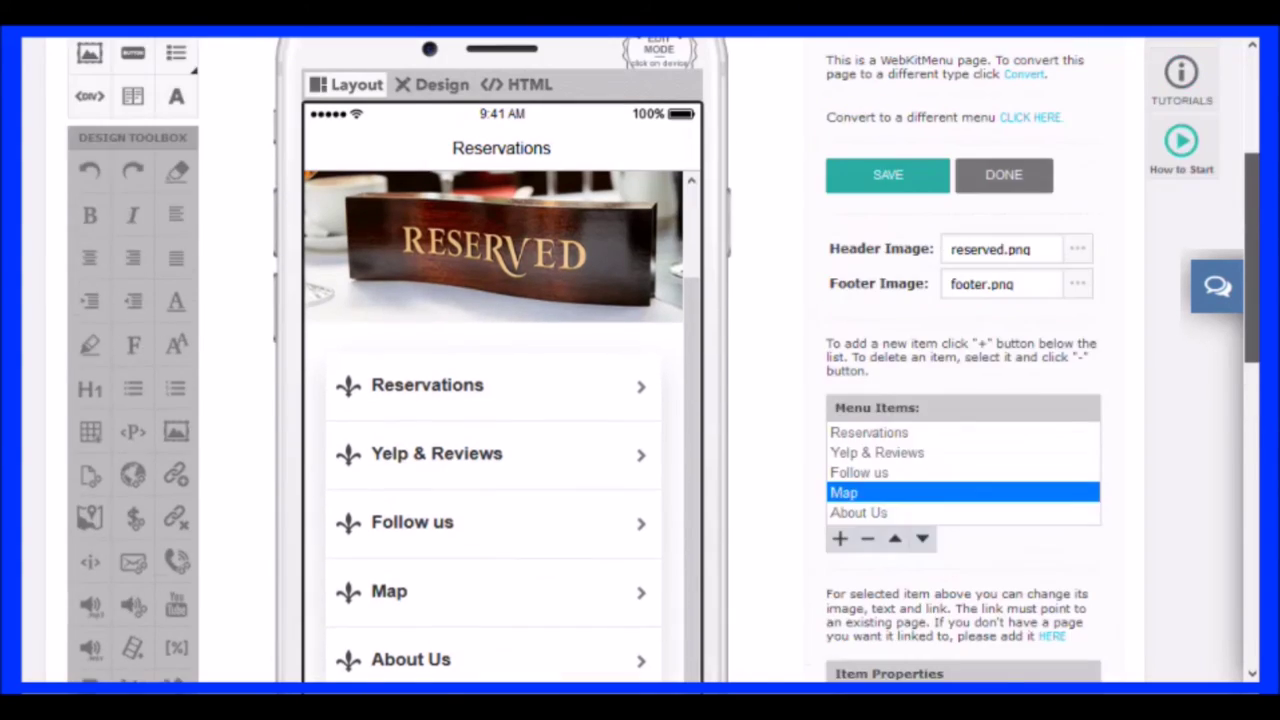
pyautogui.click(887, 335)
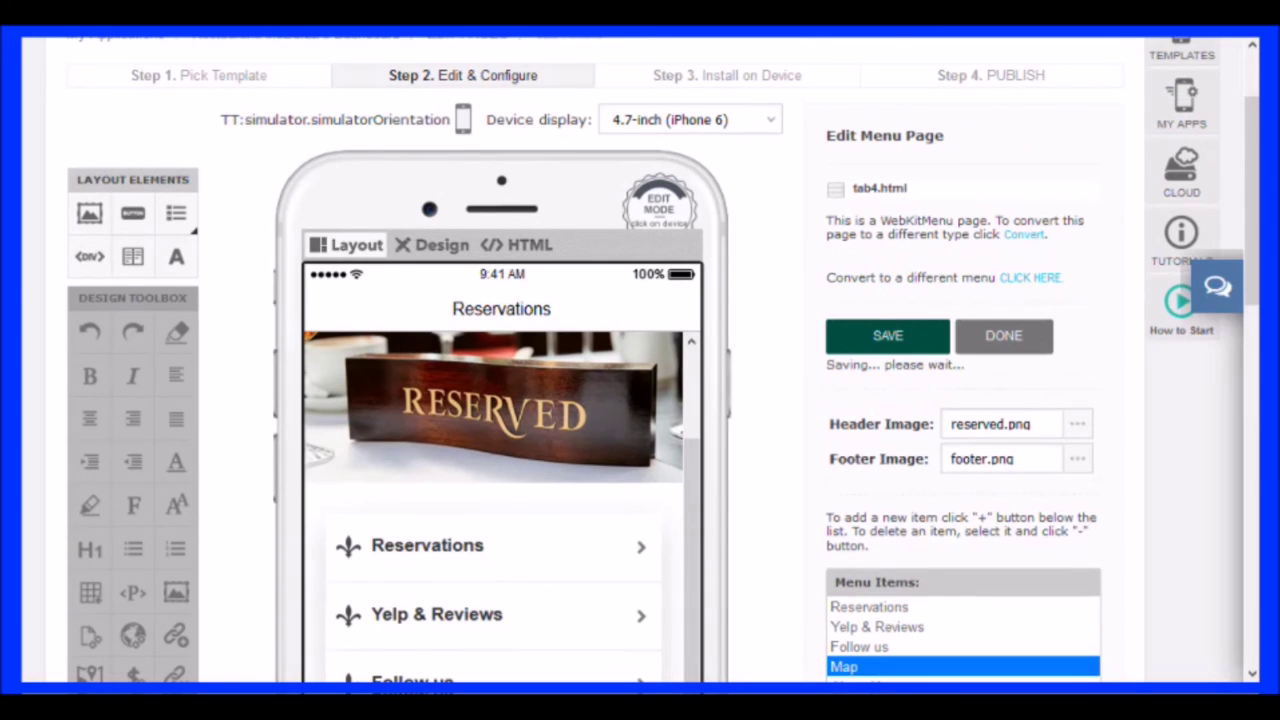